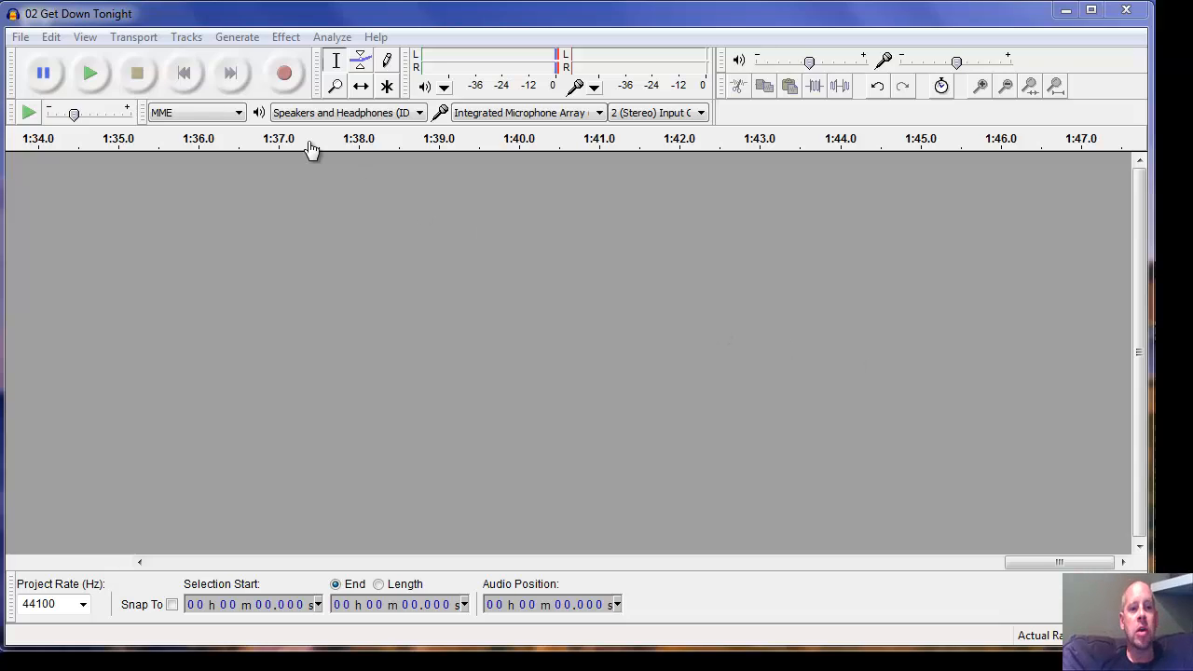
Import the audio file "02 Get Down Tonight" from the removable disk into the project
click(25, 40)
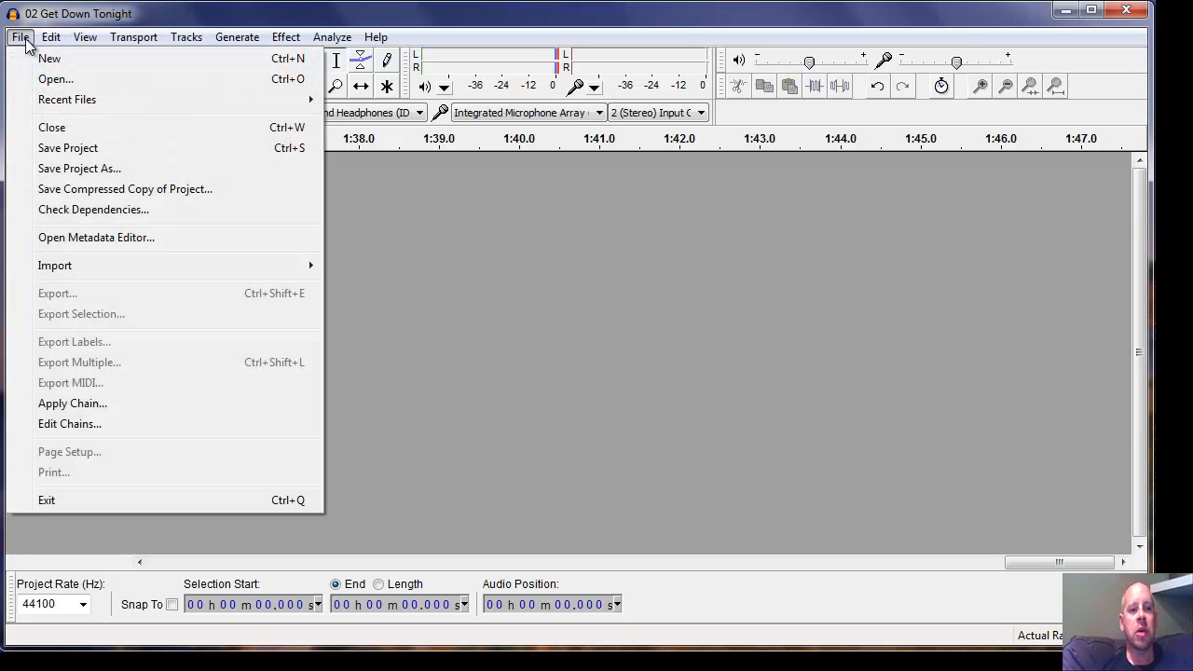
mouse_move(101, 268)
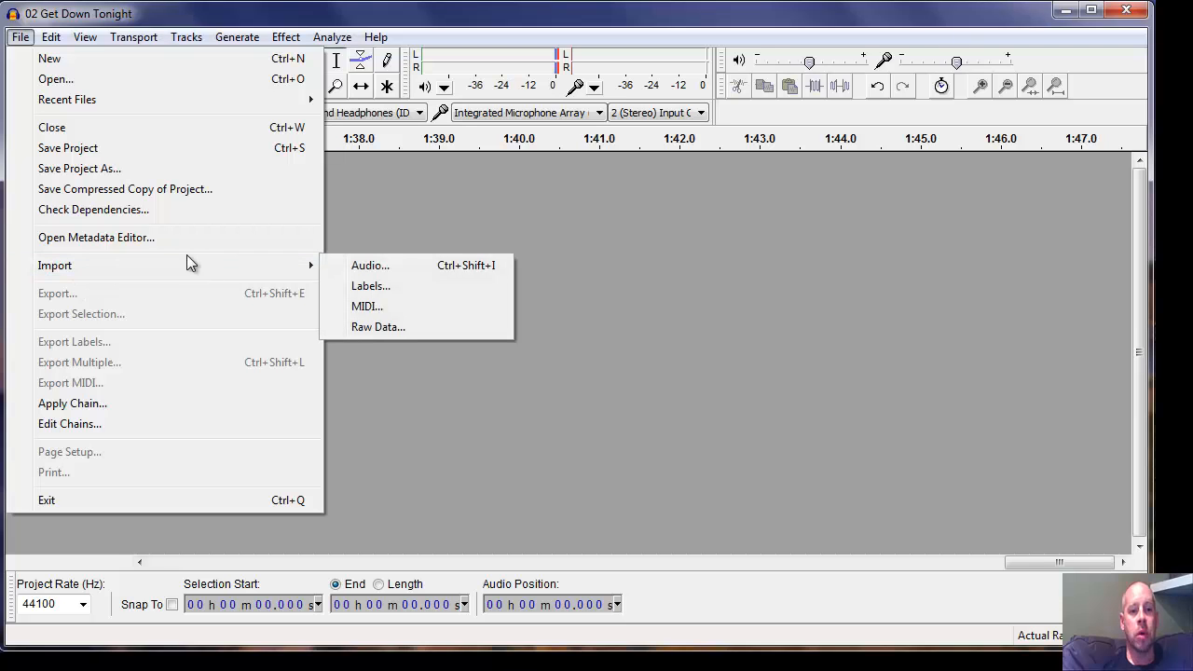
click(354, 266)
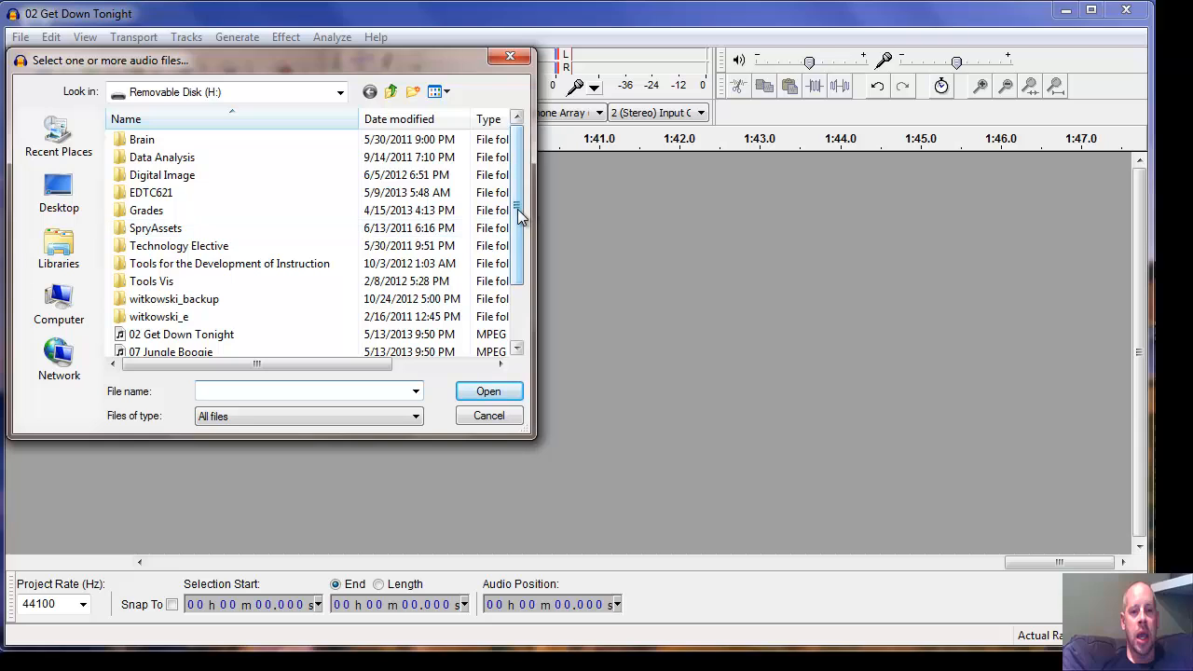
drag(520, 216, 520, 227)
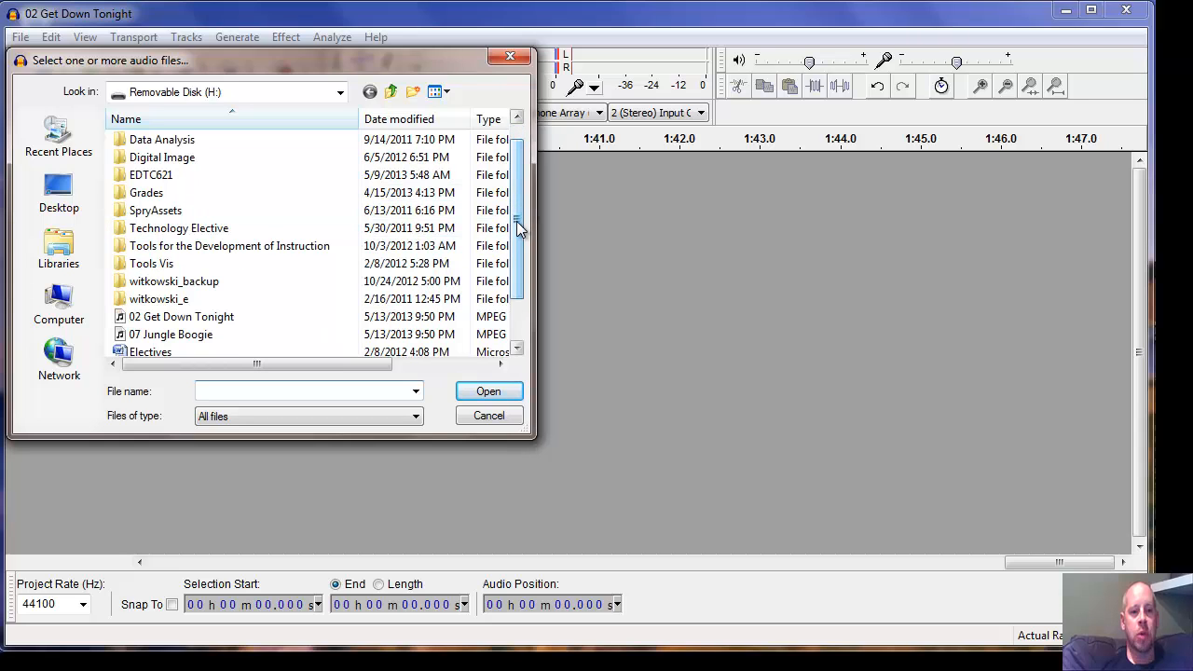
double_click(213, 318)
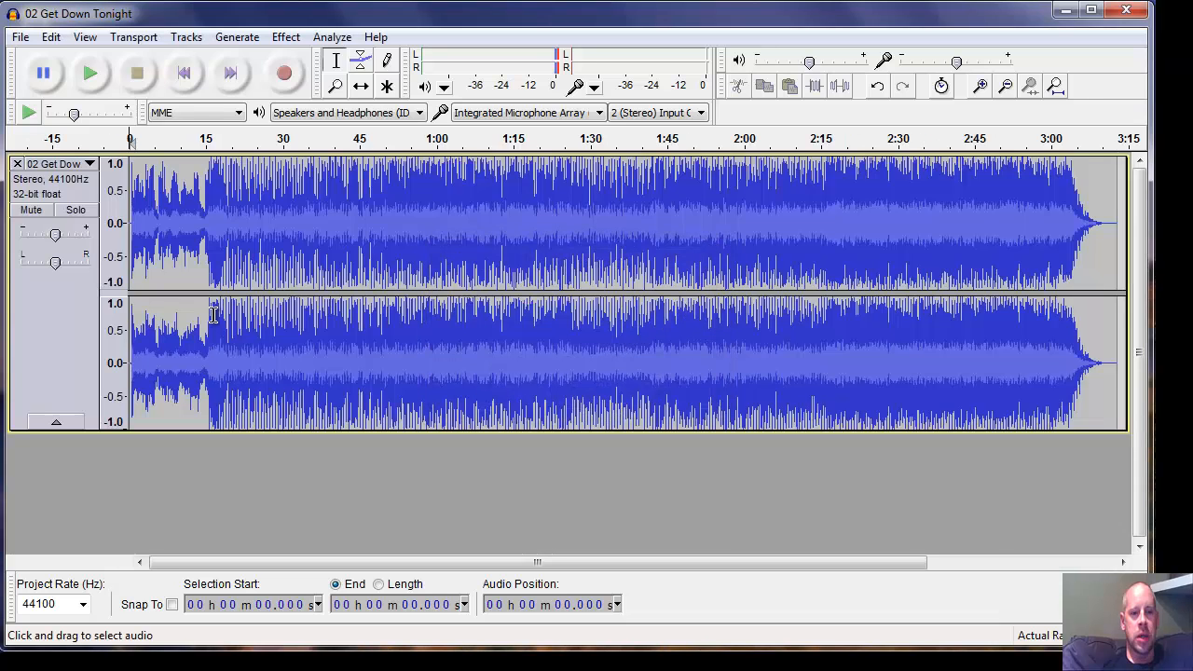
Import the audio file "07 Jungle Boogie" as a second track
click(19, 37)
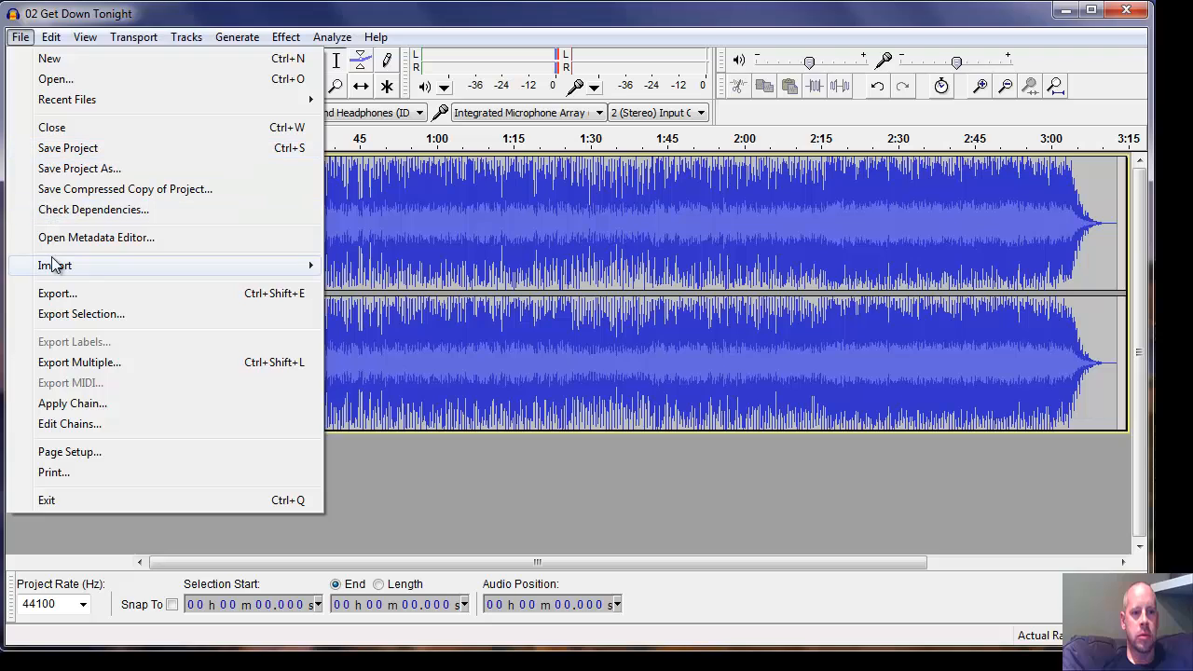
mouse_move(57, 266)
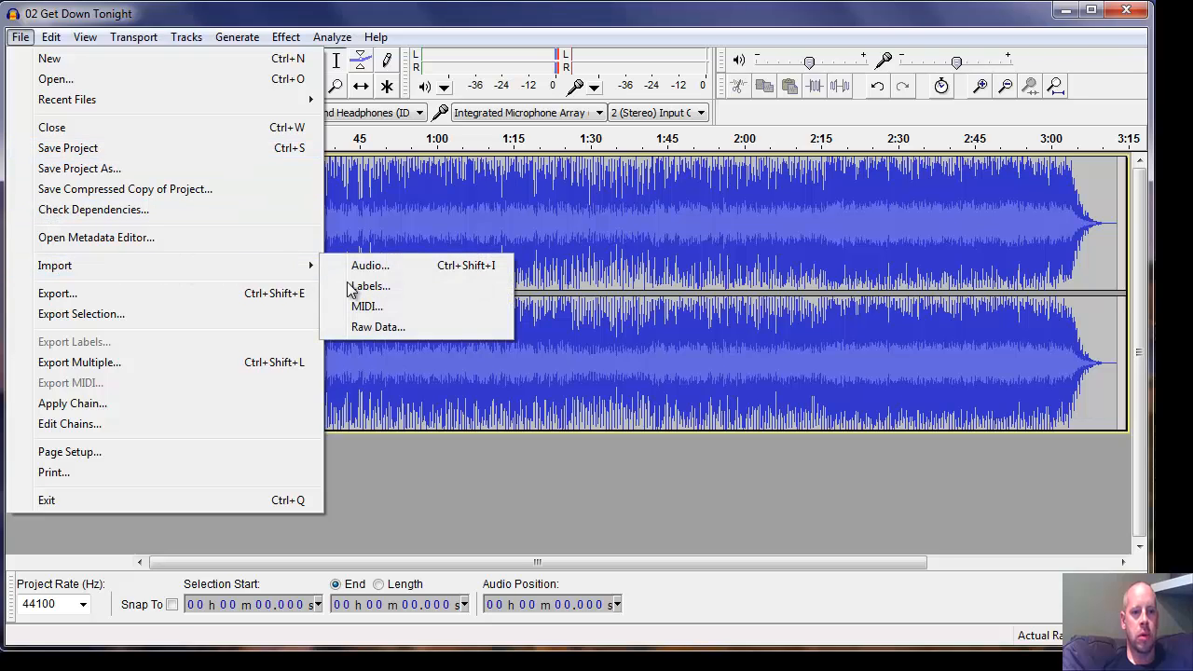
click(392, 267)
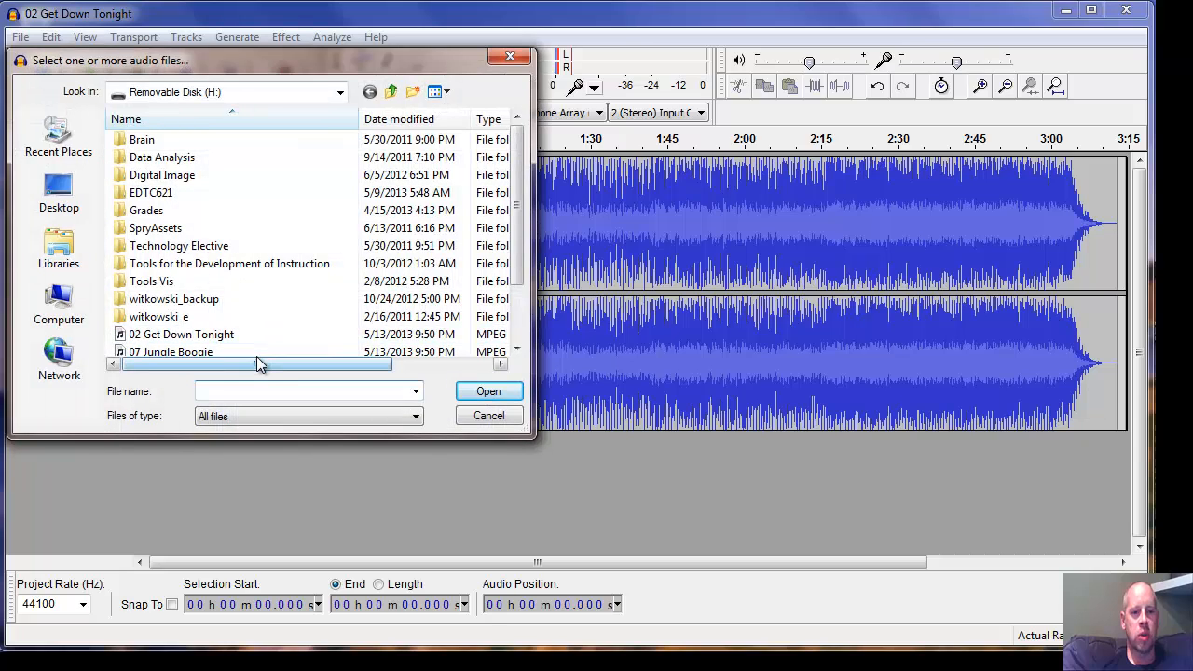
click(257, 353)
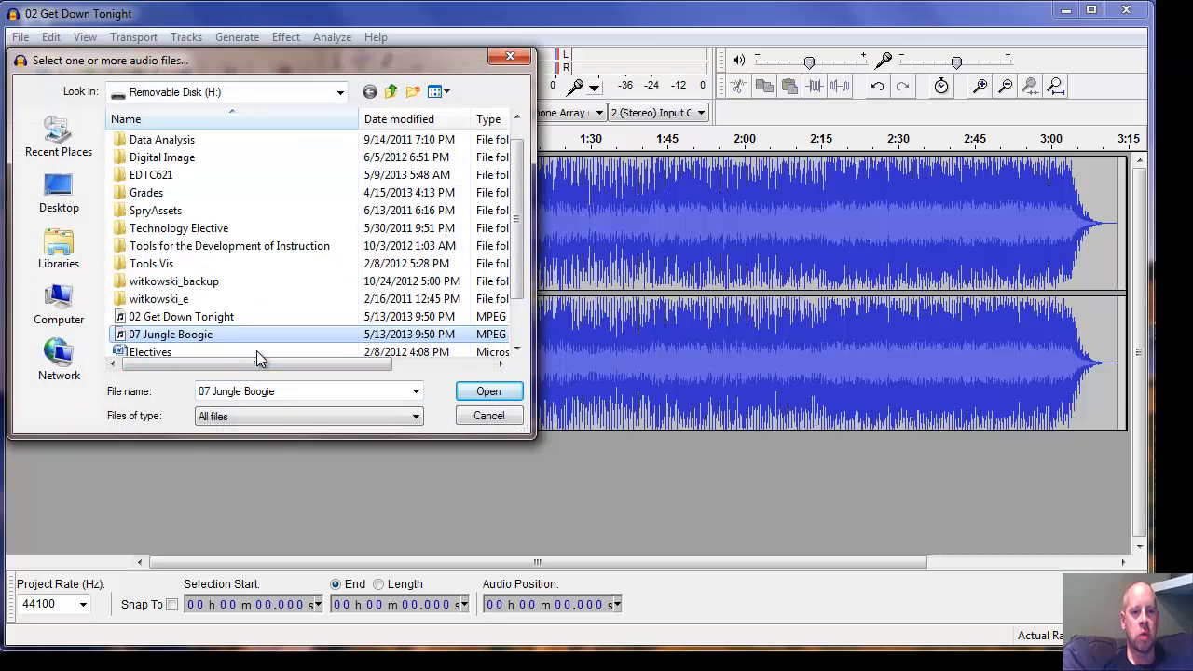
double_click(269, 335)
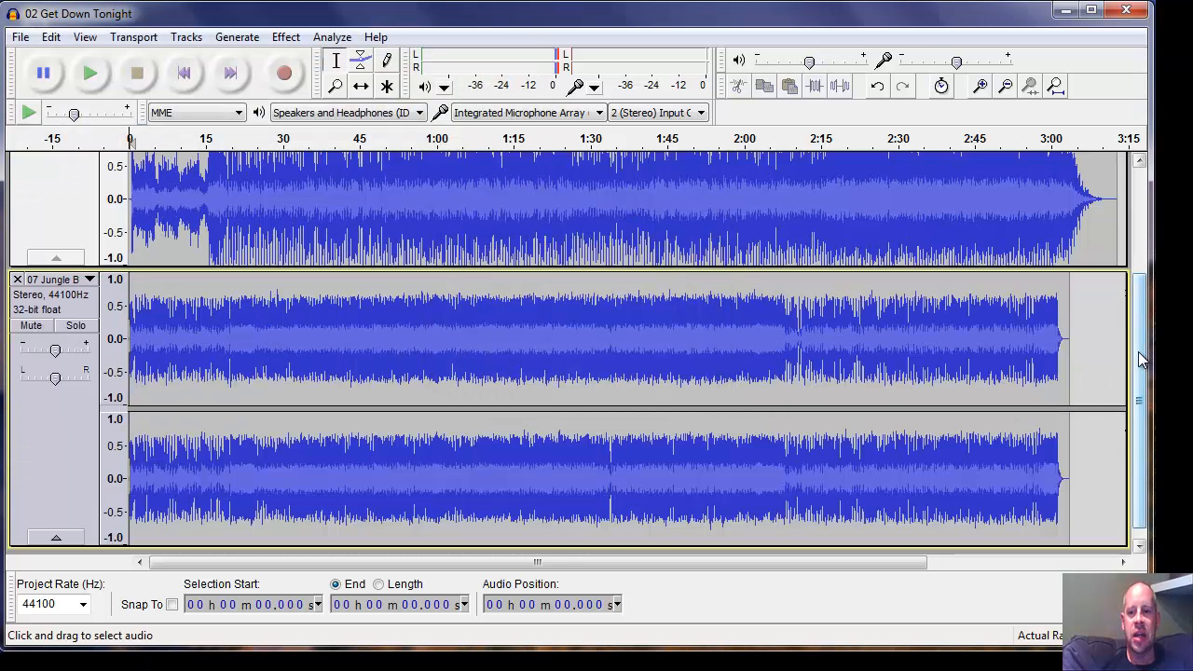
Place the cursor at about 54 seconds in the Get Down Tonight track and magnify the waveform around it
drag(1139, 354, 1145, 223)
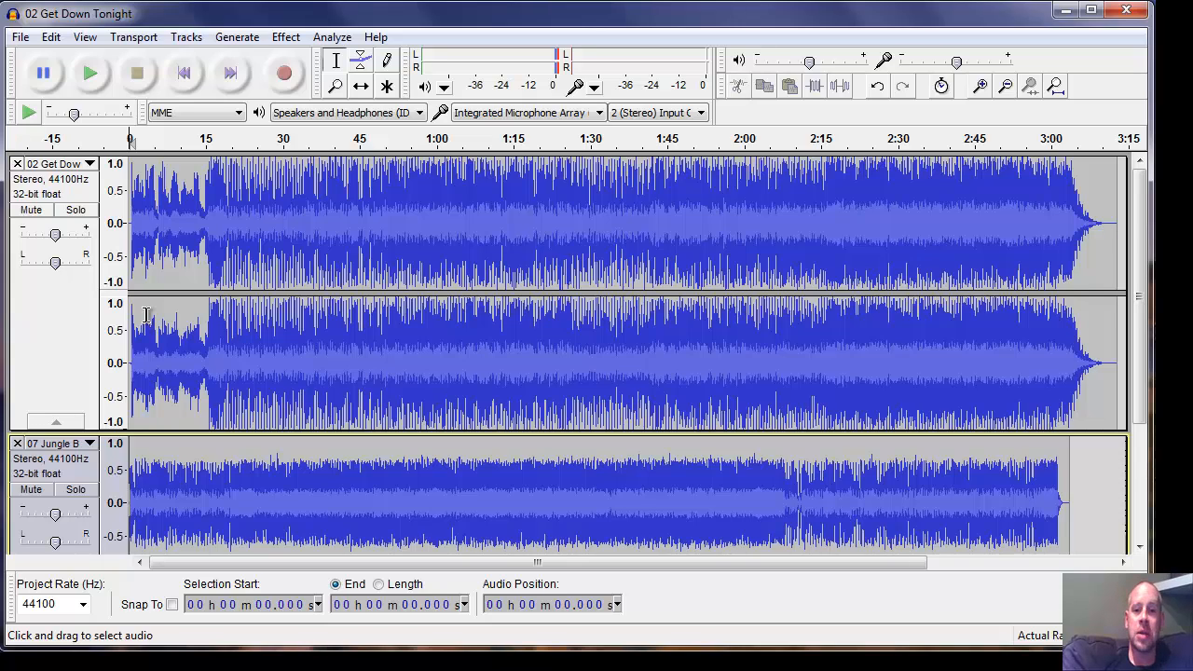
click(407, 166)
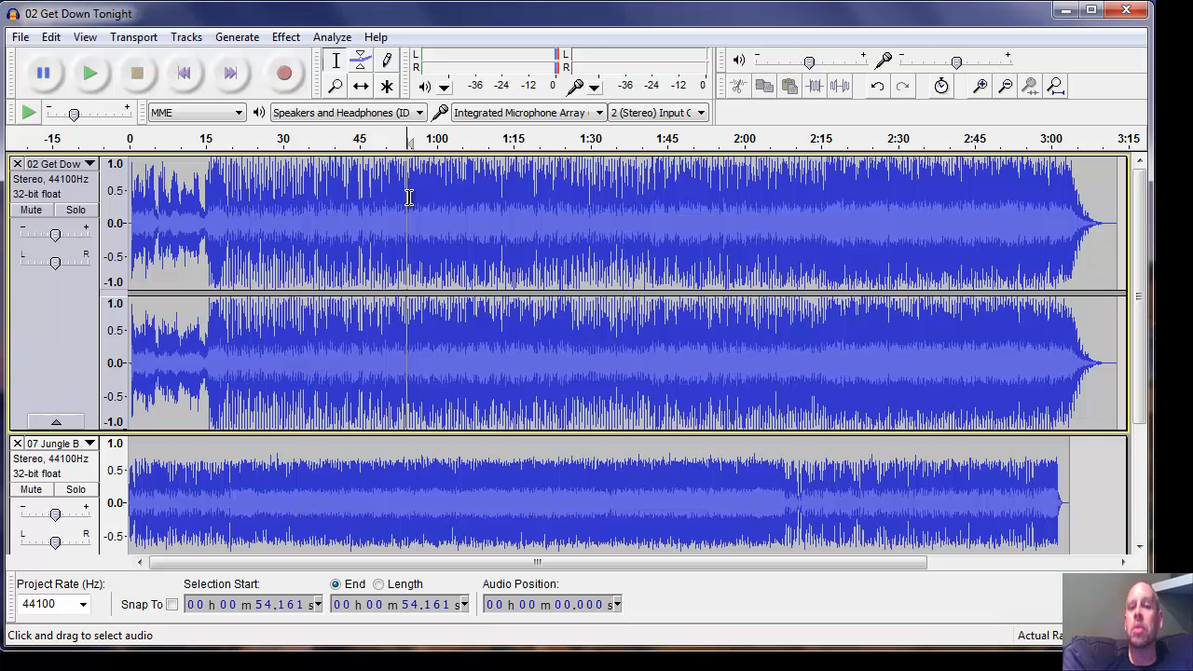
click(980, 91)
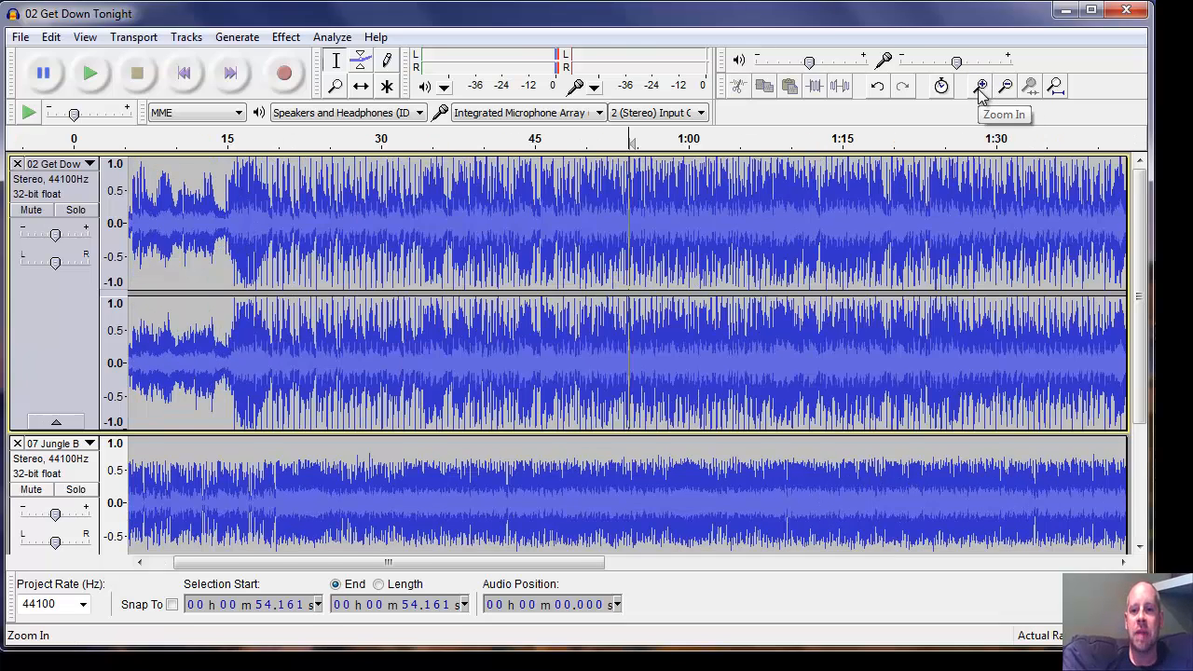
click(981, 91)
click(980, 92)
click(981, 92)
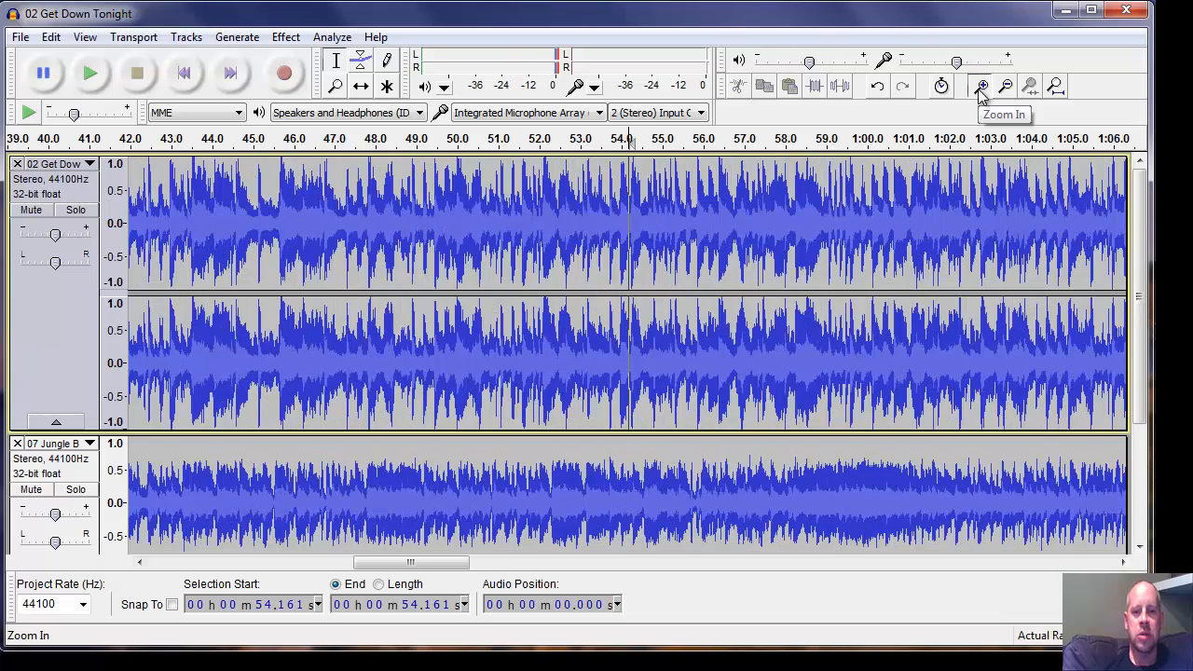
click(980, 92)
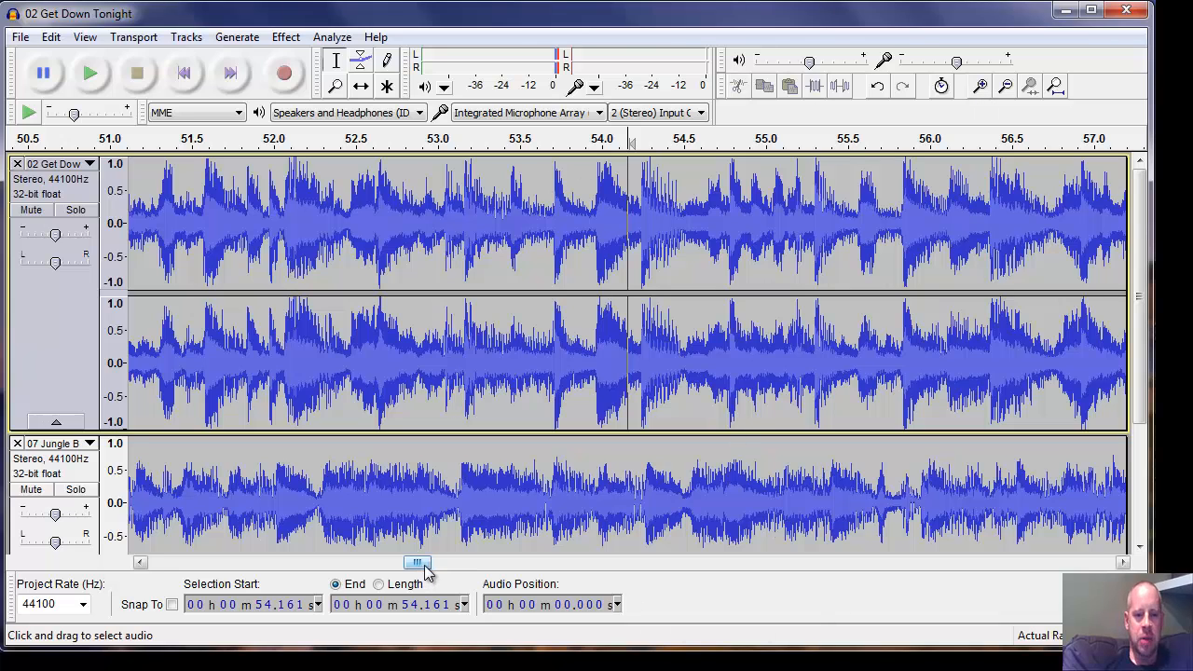
Play both tracks together from about 47 seconds for a few seconds, then stop playback
drag(425, 572, 401, 571)
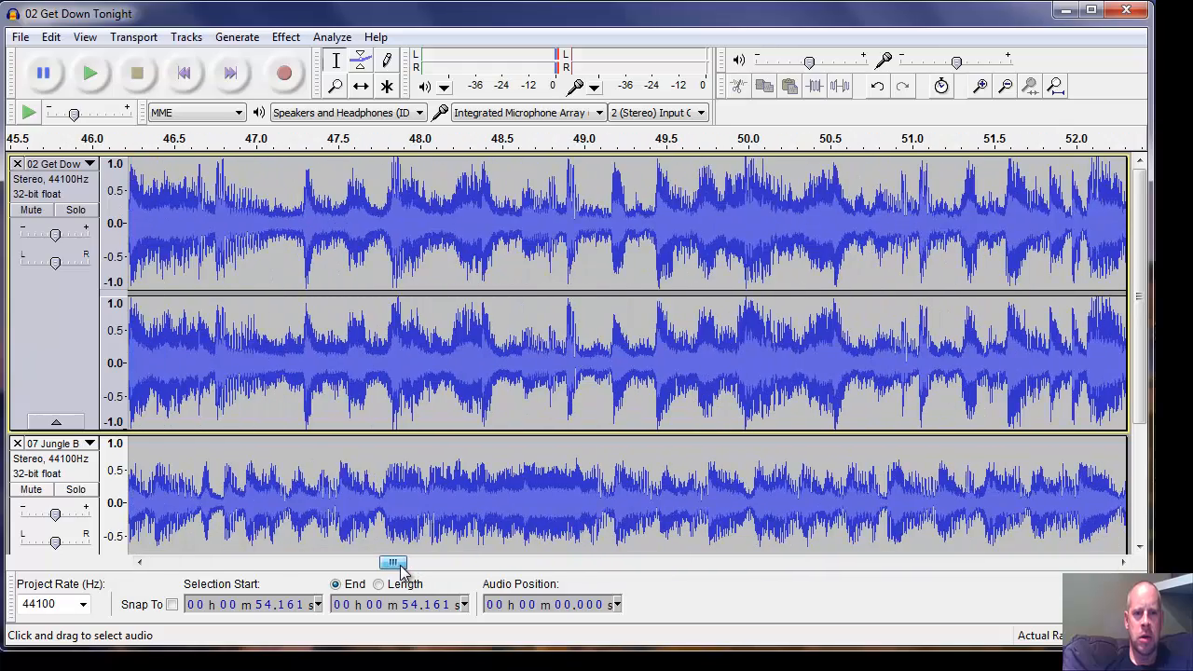
click(258, 182)
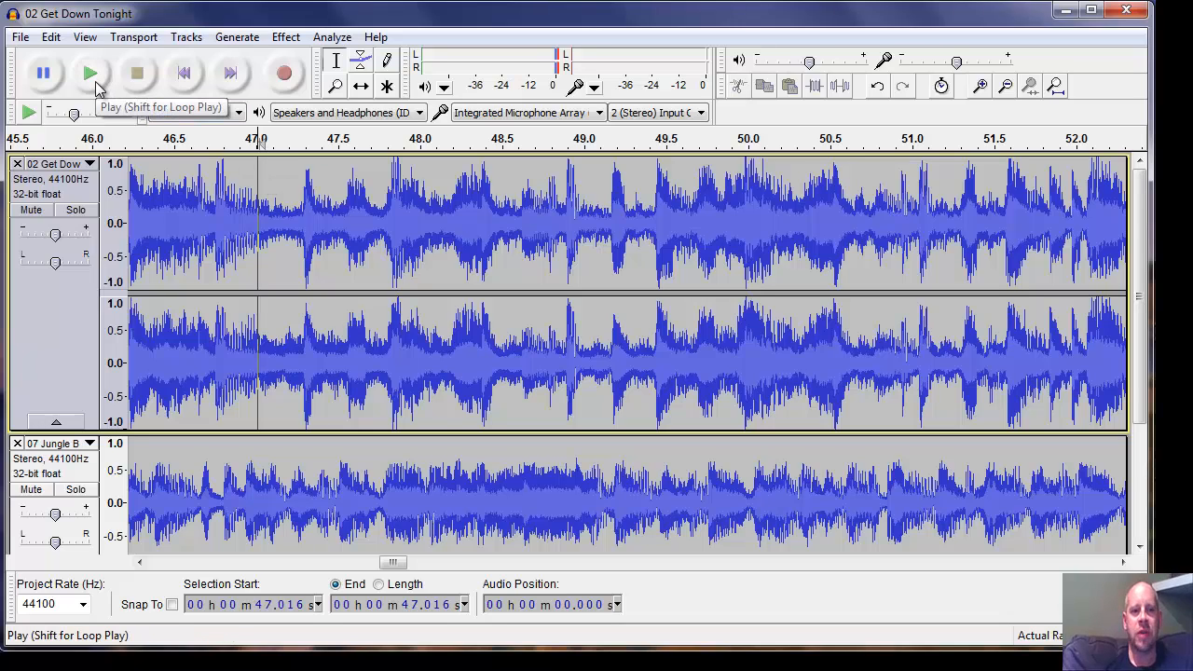
click(93, 82)
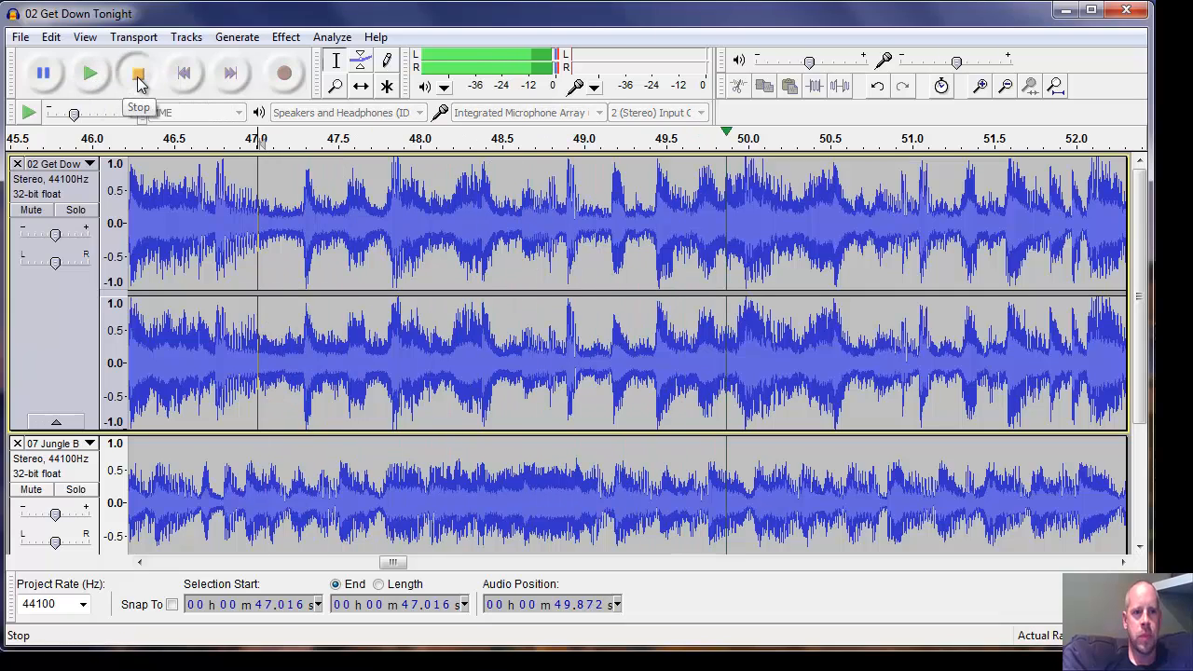
click(138, 82)
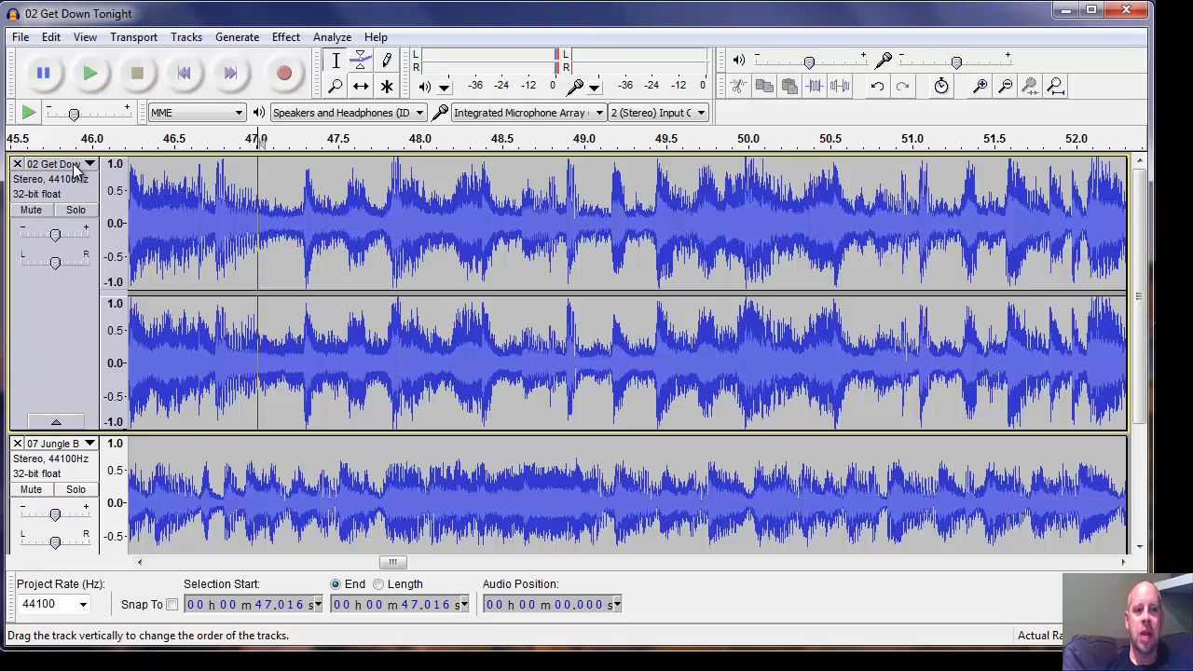
Solo the Get Down Tonight track and listen to it from about 47 seconds to find the cut point
click(75, 210)
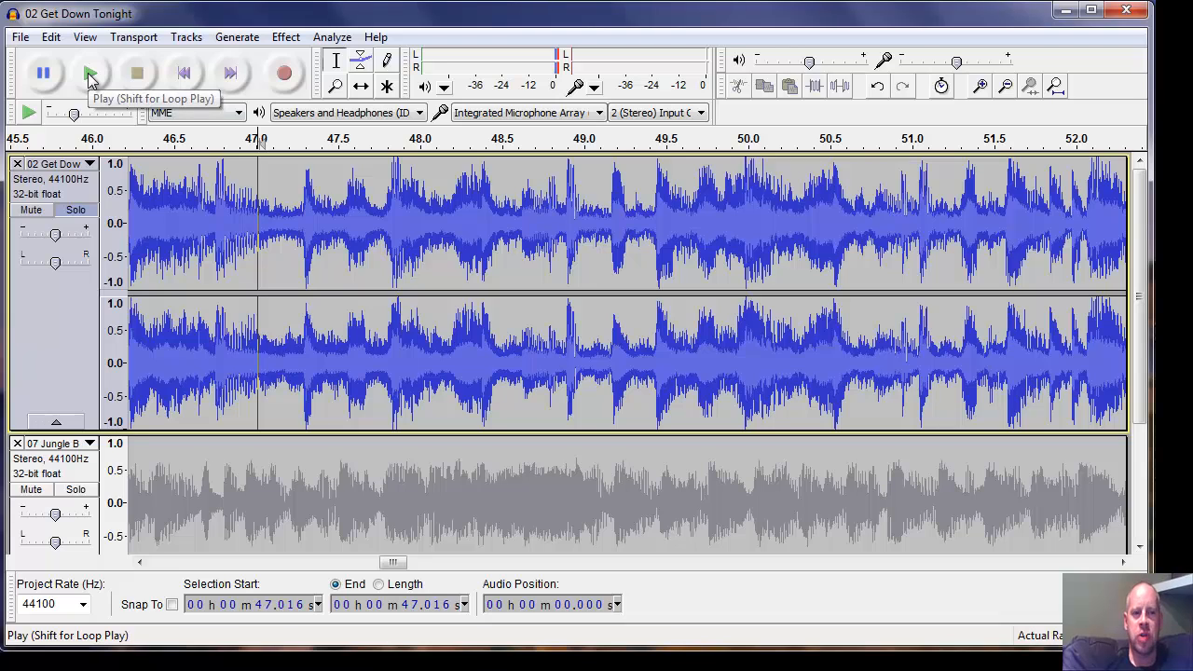
click(90, 75)
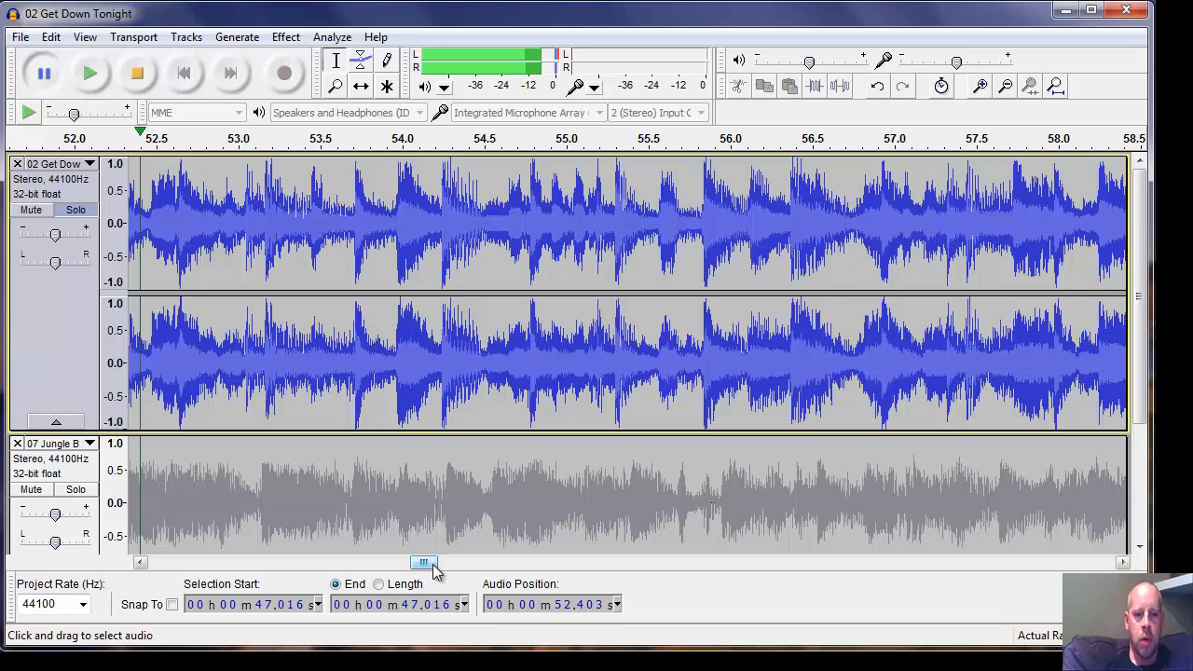
drag(433, 563, 392, 576)
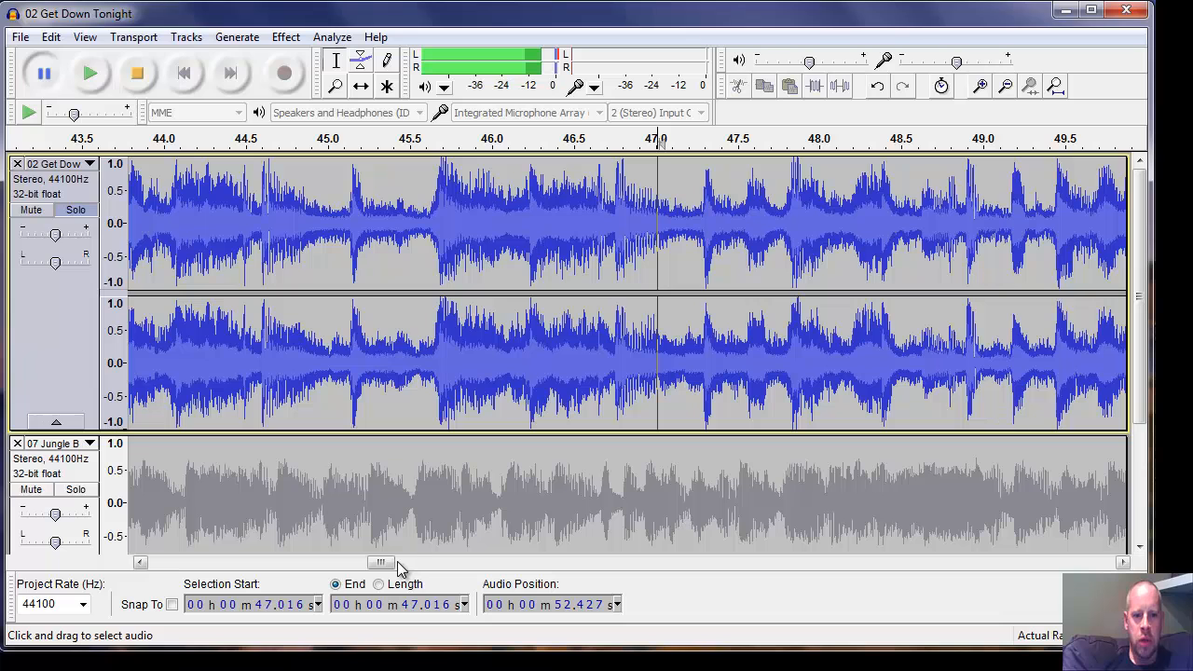
drag(382, 565, 403, 568)
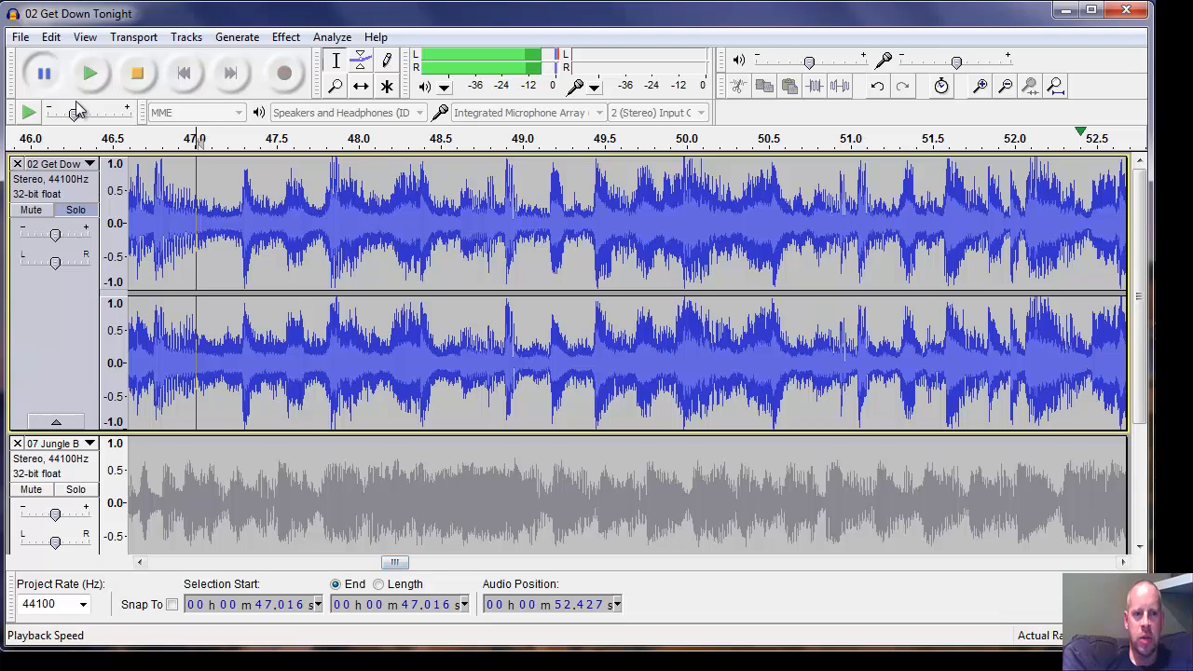
click(129, 83)
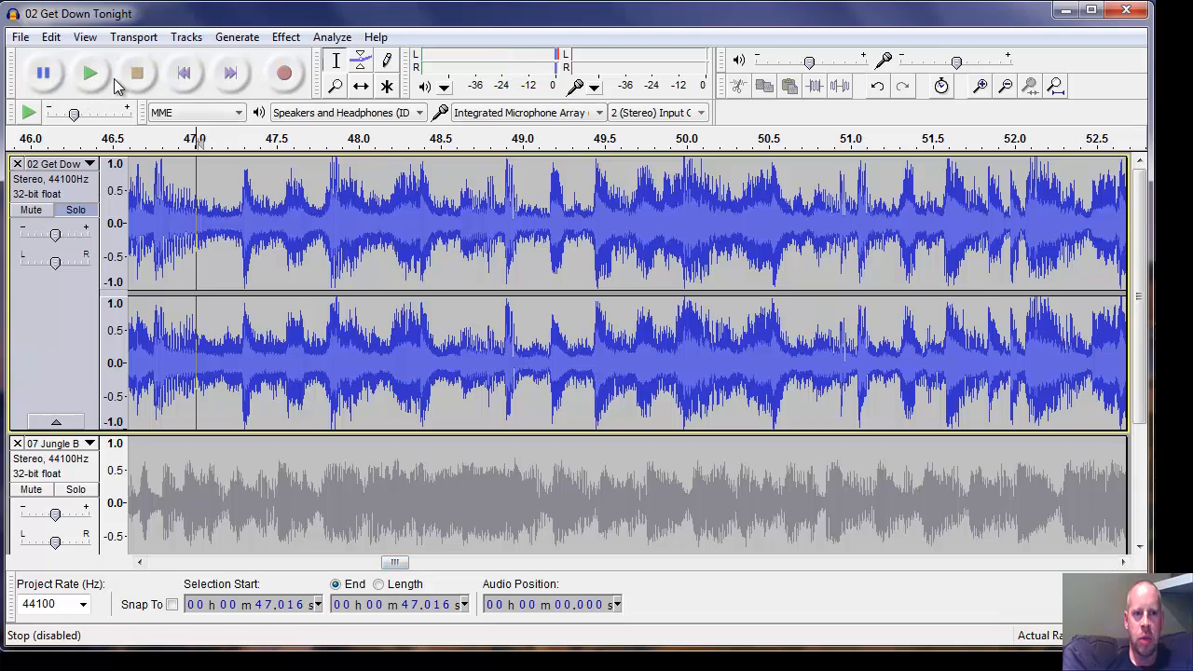
click(90, 78)
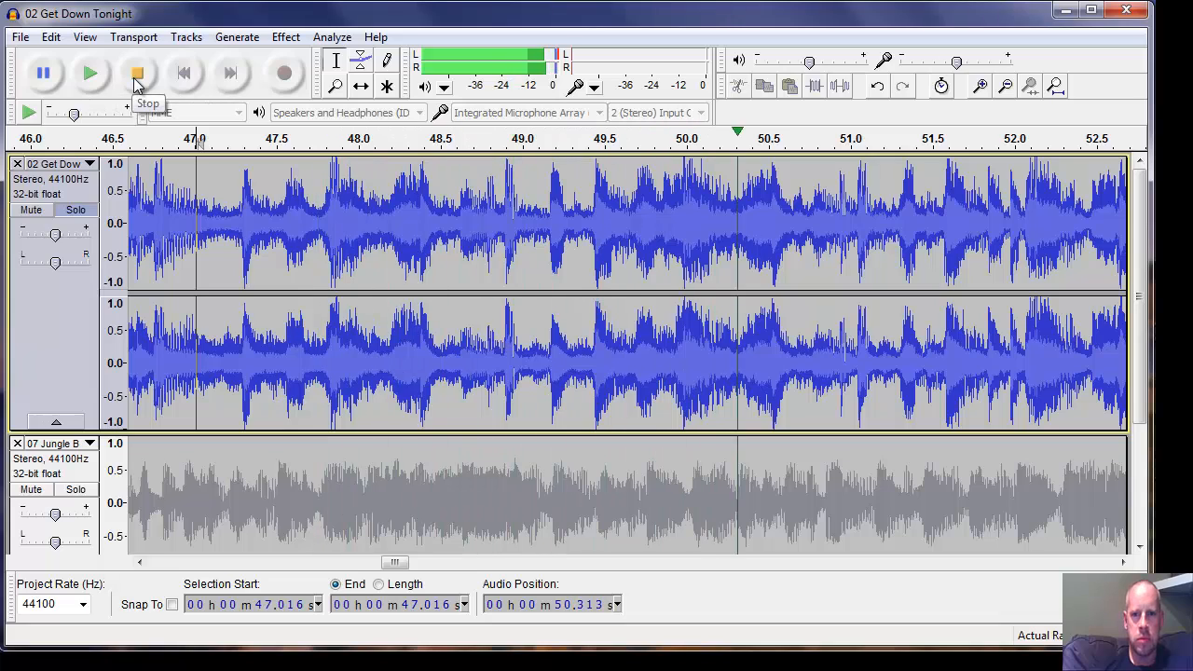
click(136, 84)
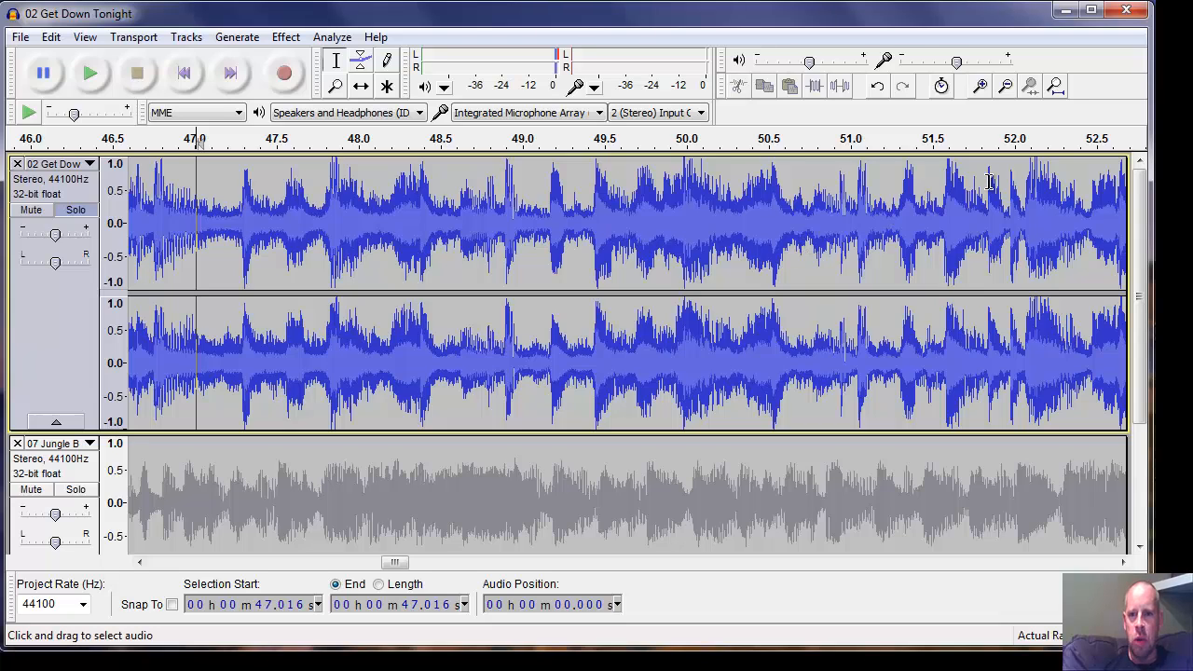
Place the cursor in the Get Down Tonight track at about 52.07 s, preview from there, and nudge it back to 52.054 s
click(1026, 178)
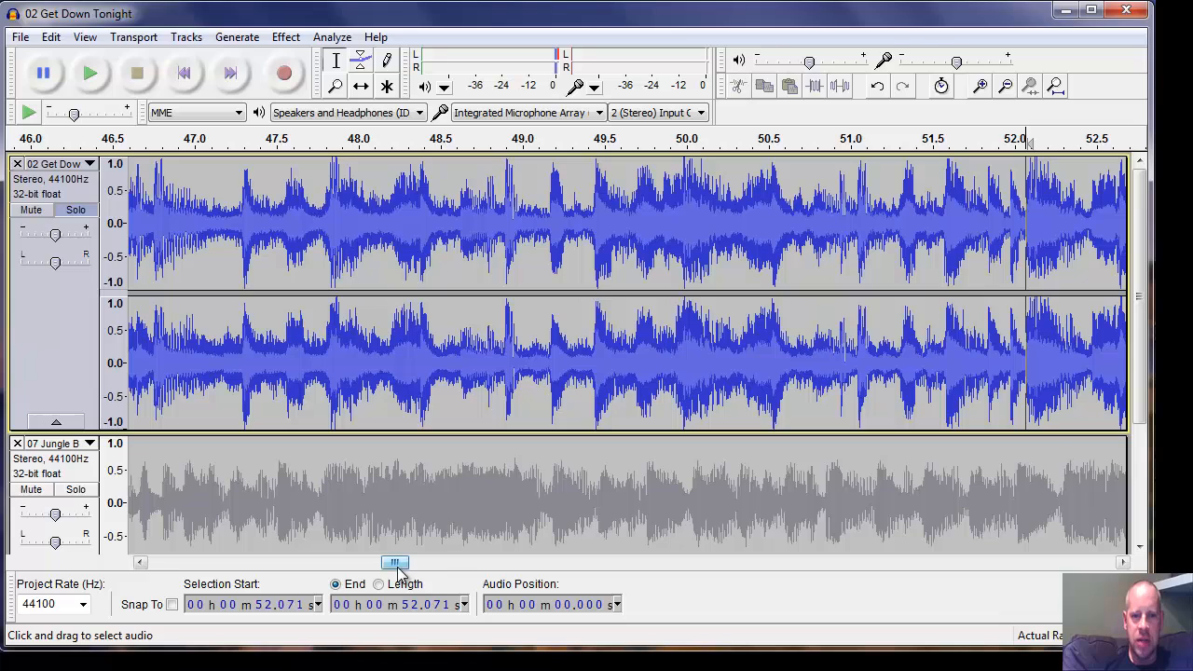
drag(394, 561, 410, 572)
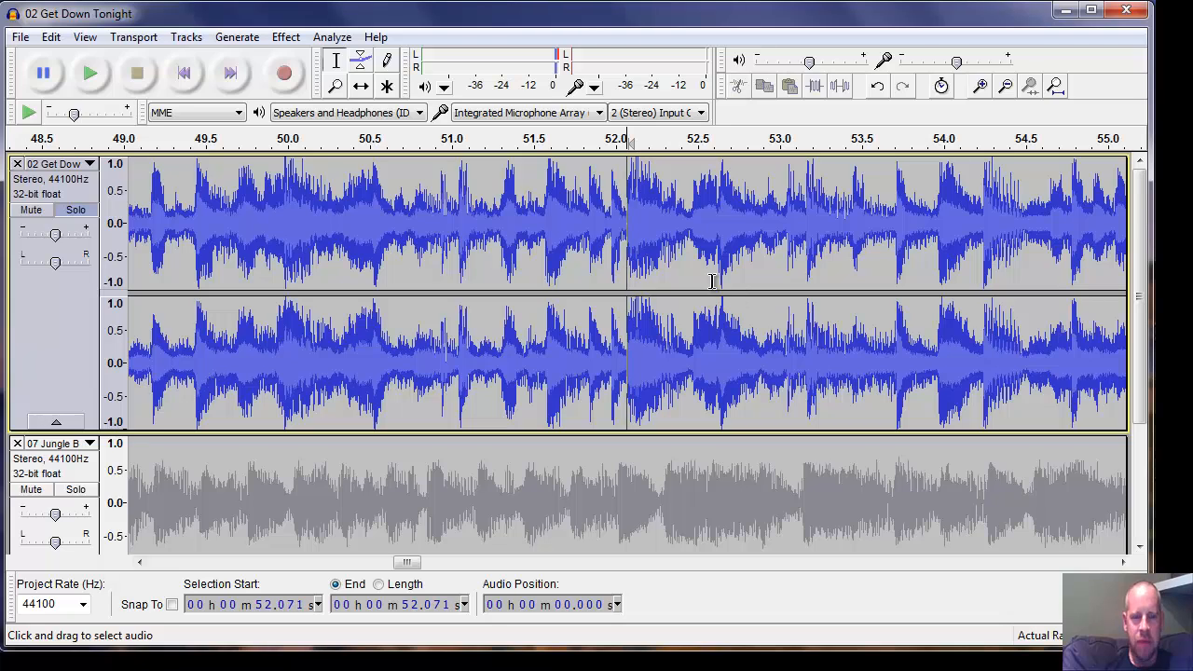
click(85, 81)
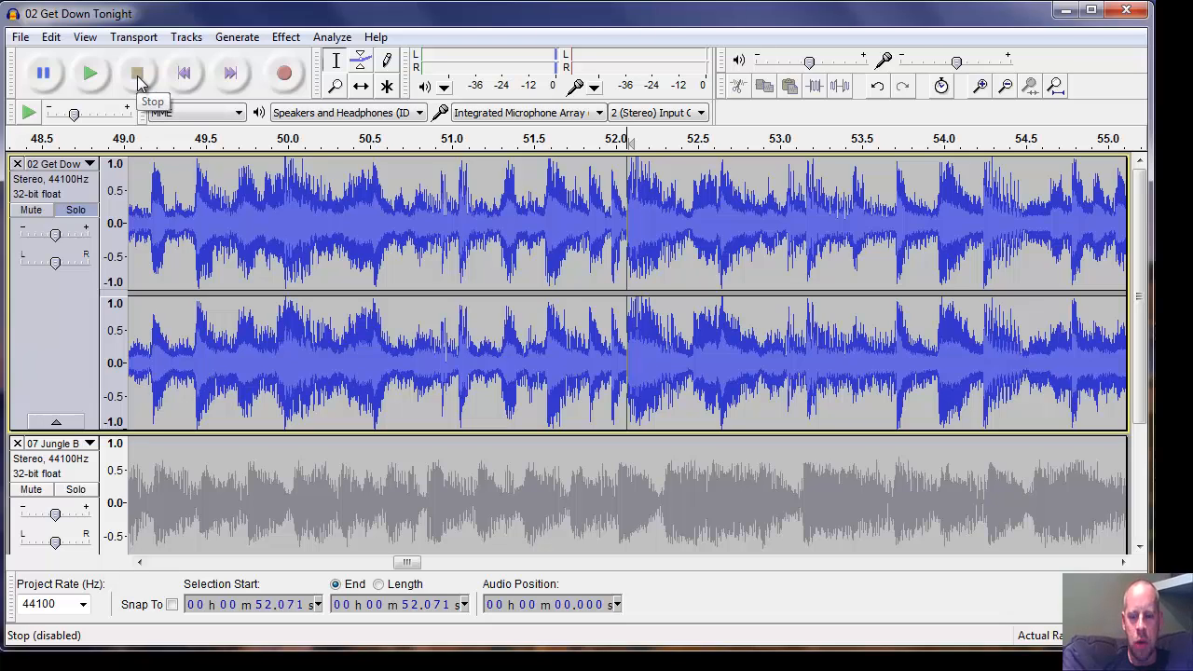
key(Left)
key(Left)
key(Left)
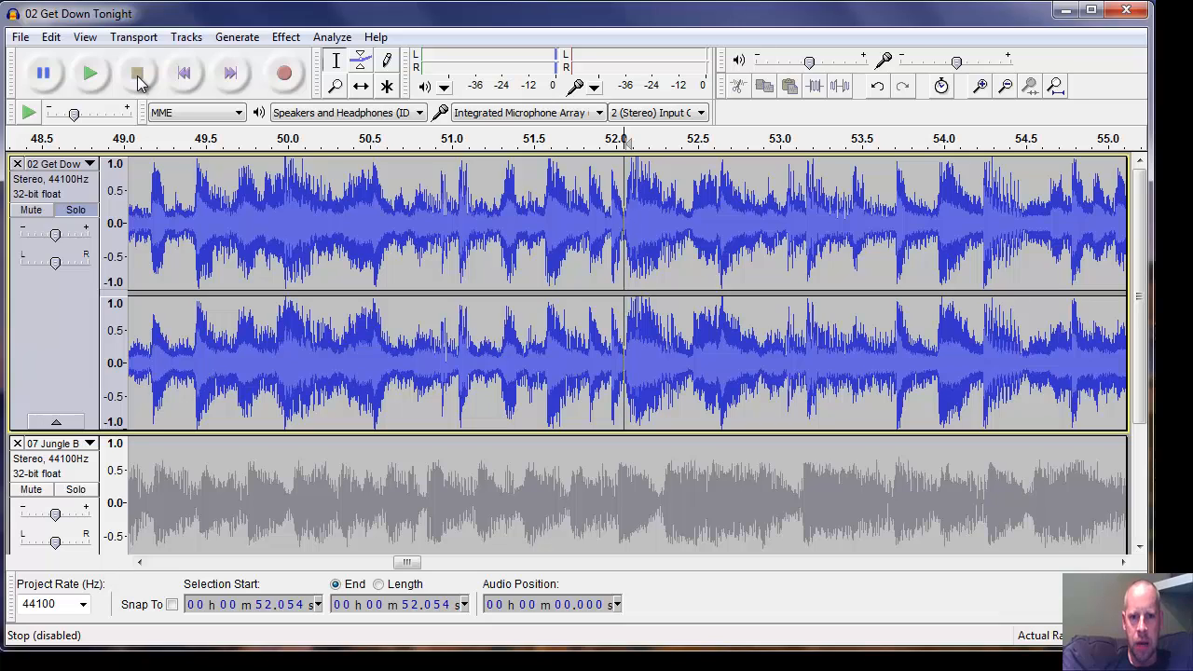
key(Left)
key(Right)
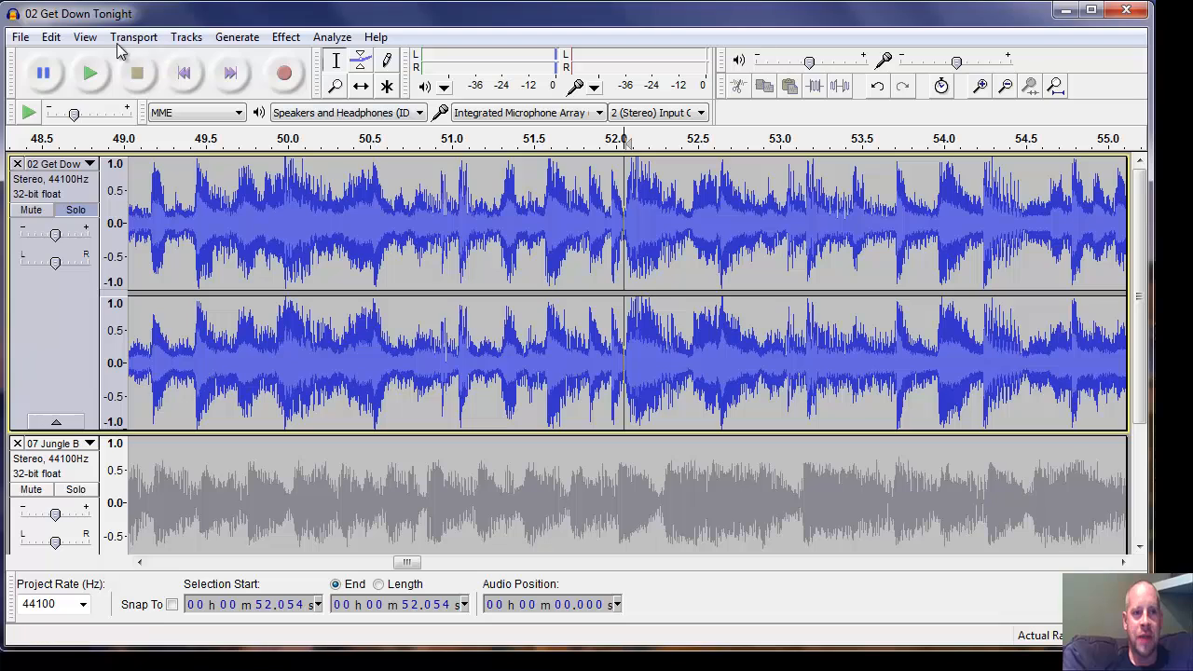
Delete the audio from the cursor to the end of the Get Down Tonight track
click(51, 39)
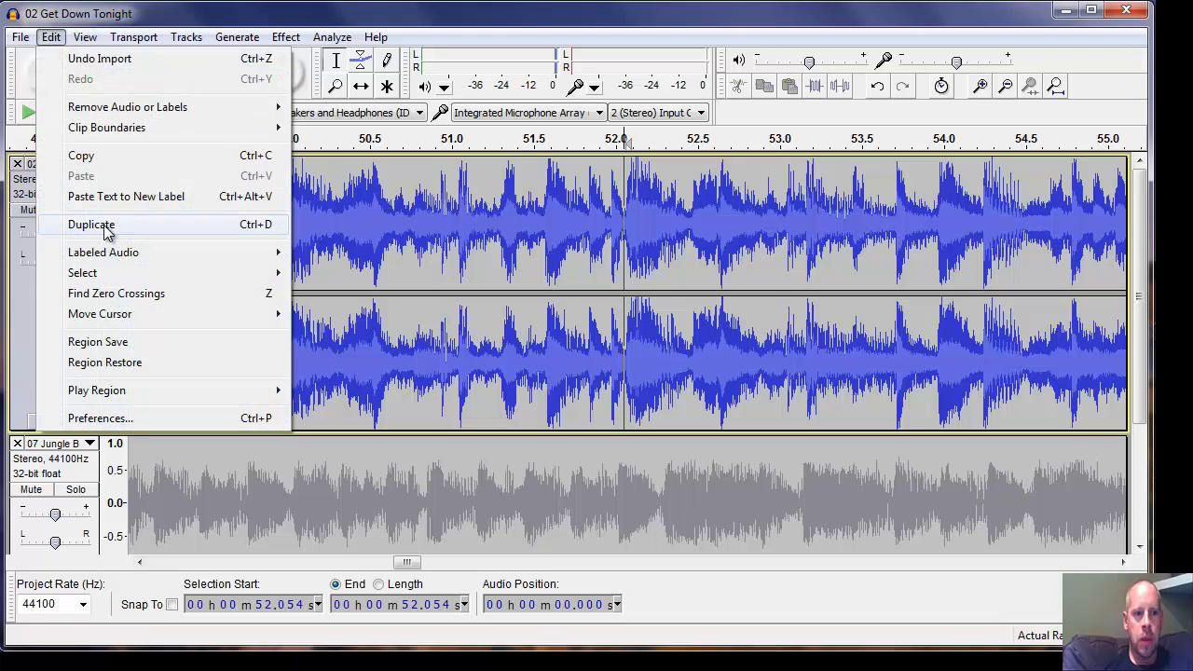
mouse_move(106, 277)
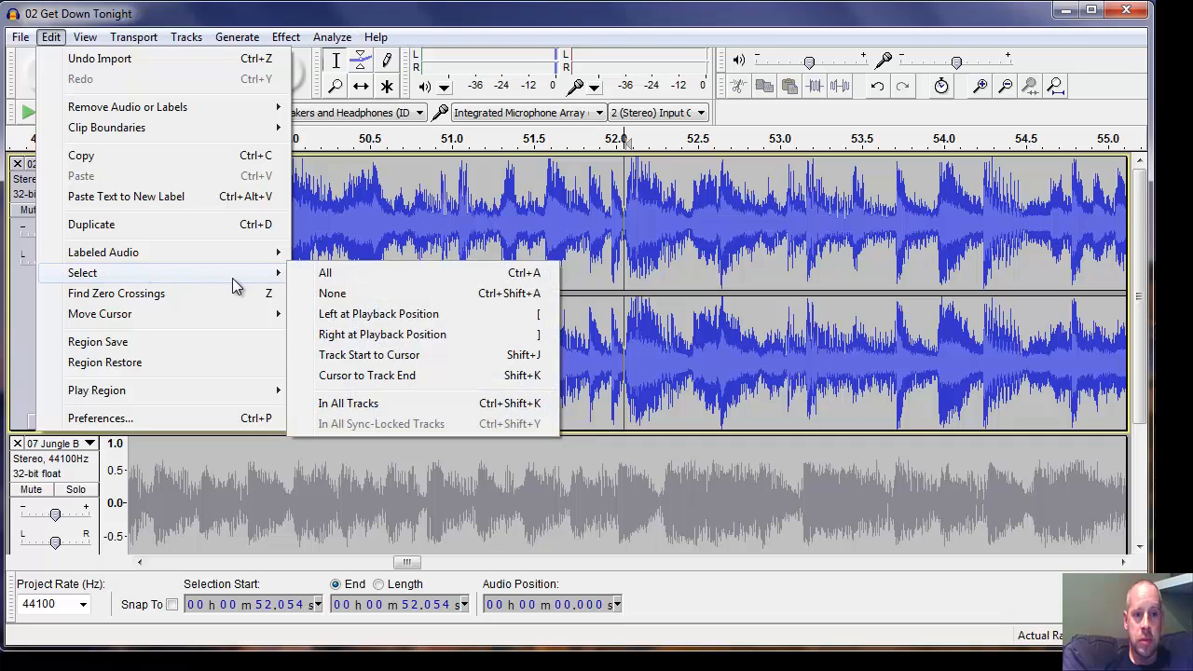
click(354, 375)
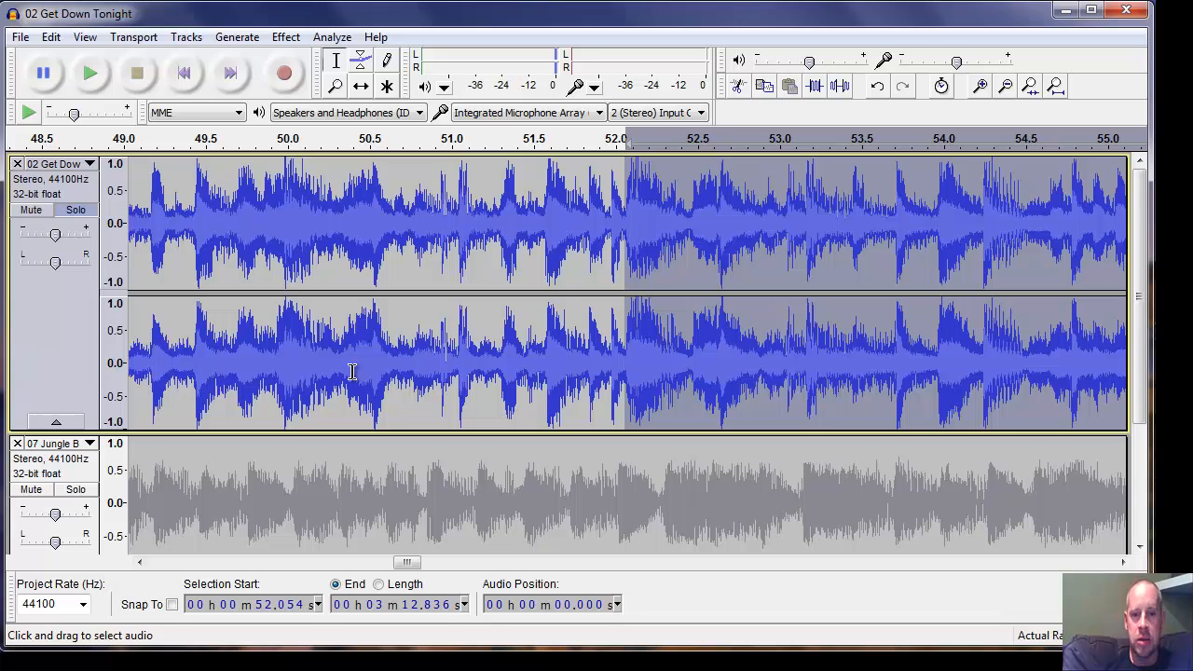
key(Delete)
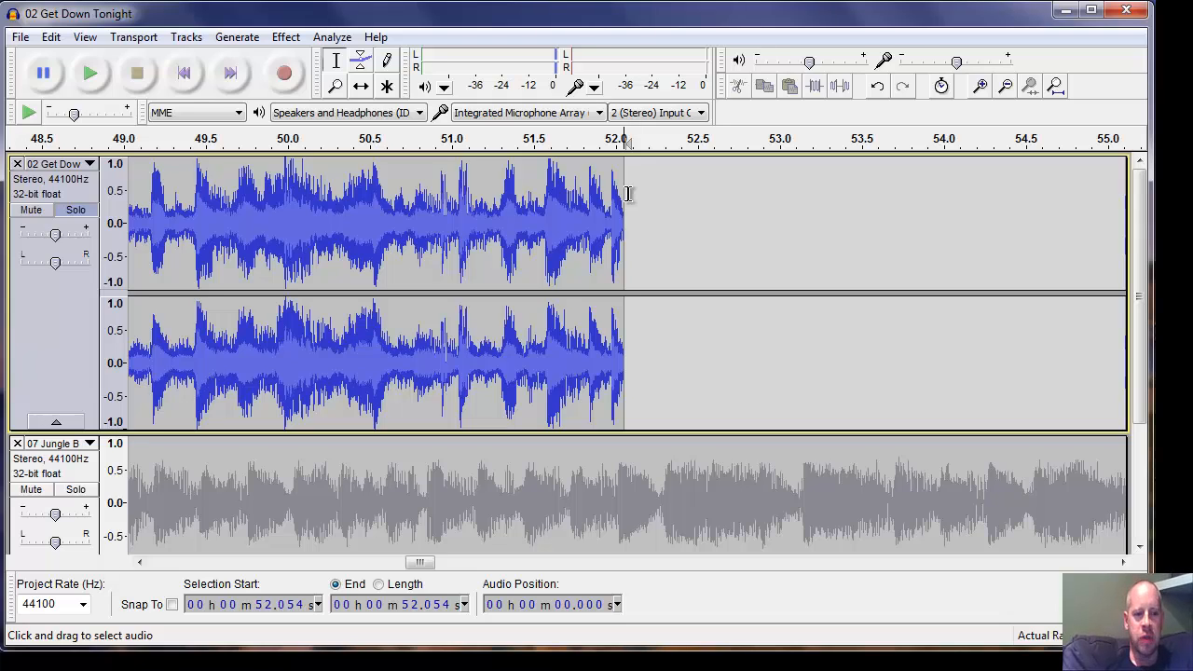
Switch solo from Get Down Tonight to the Jungle Boogie track and listen from about 17.37 s to find its starting point
click(86, 214)
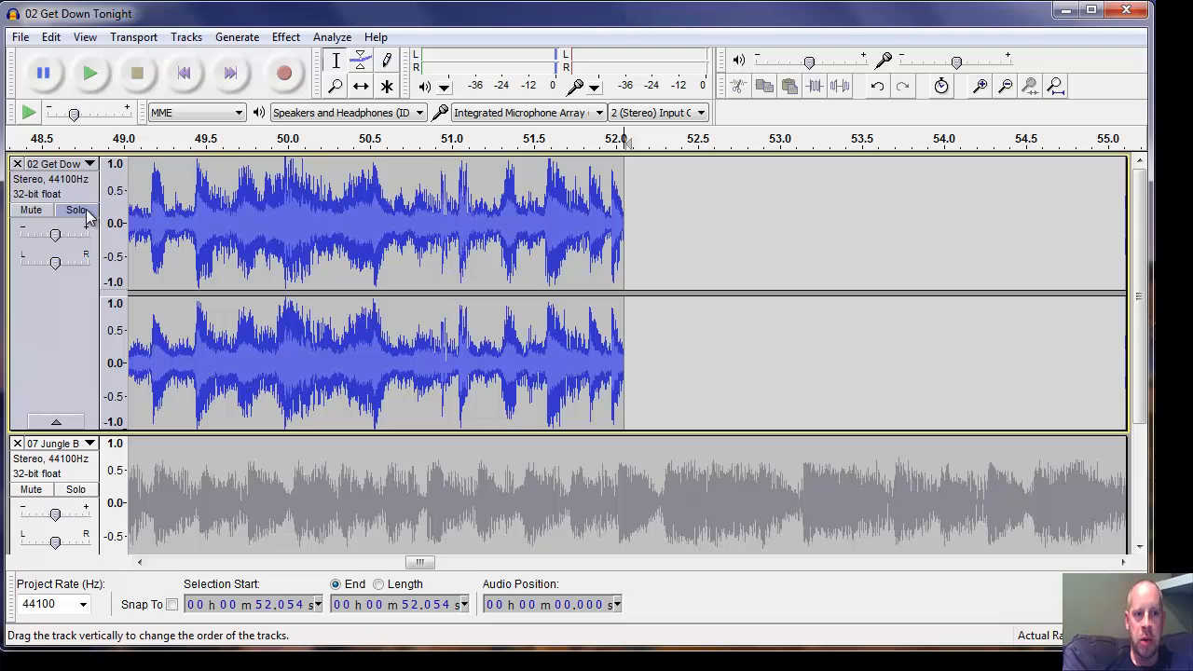
click(74, 491)
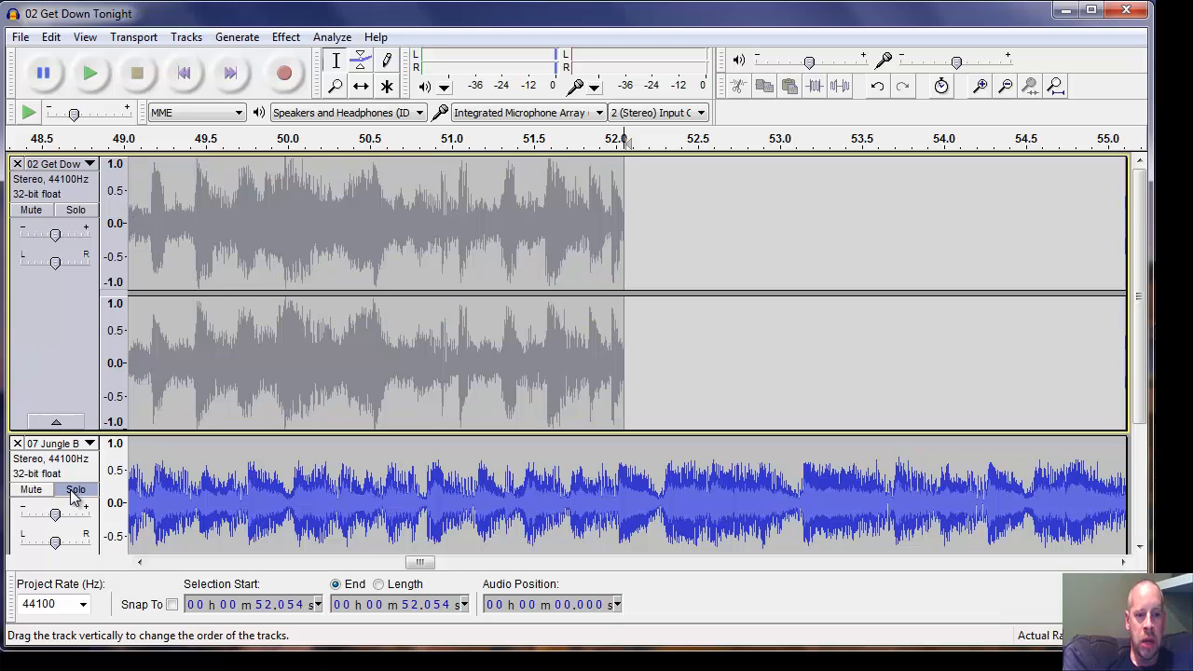
drag(426, 562, 158, 570)
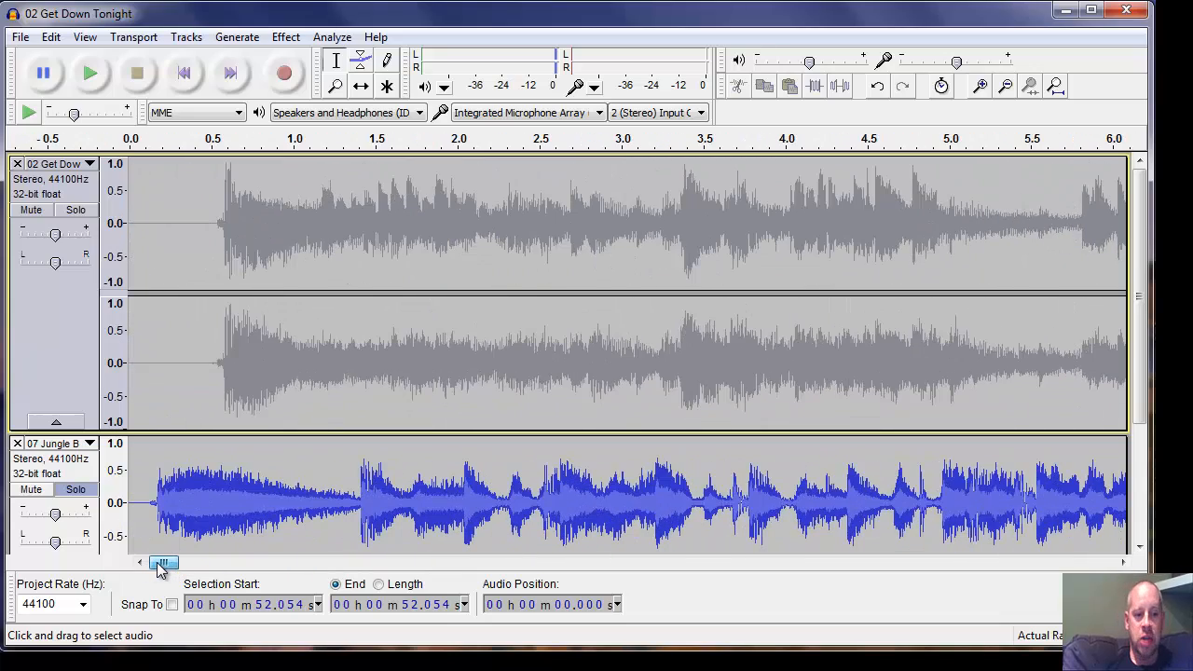
drag(169, 568, 262, 566)
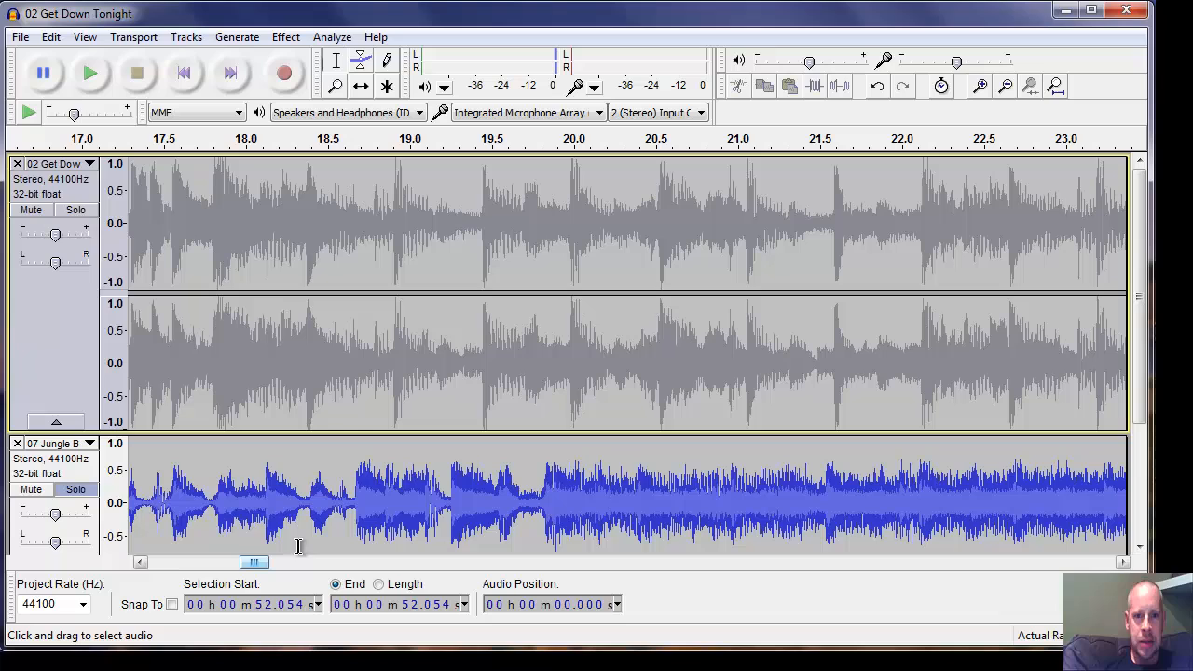
click(509, 477)
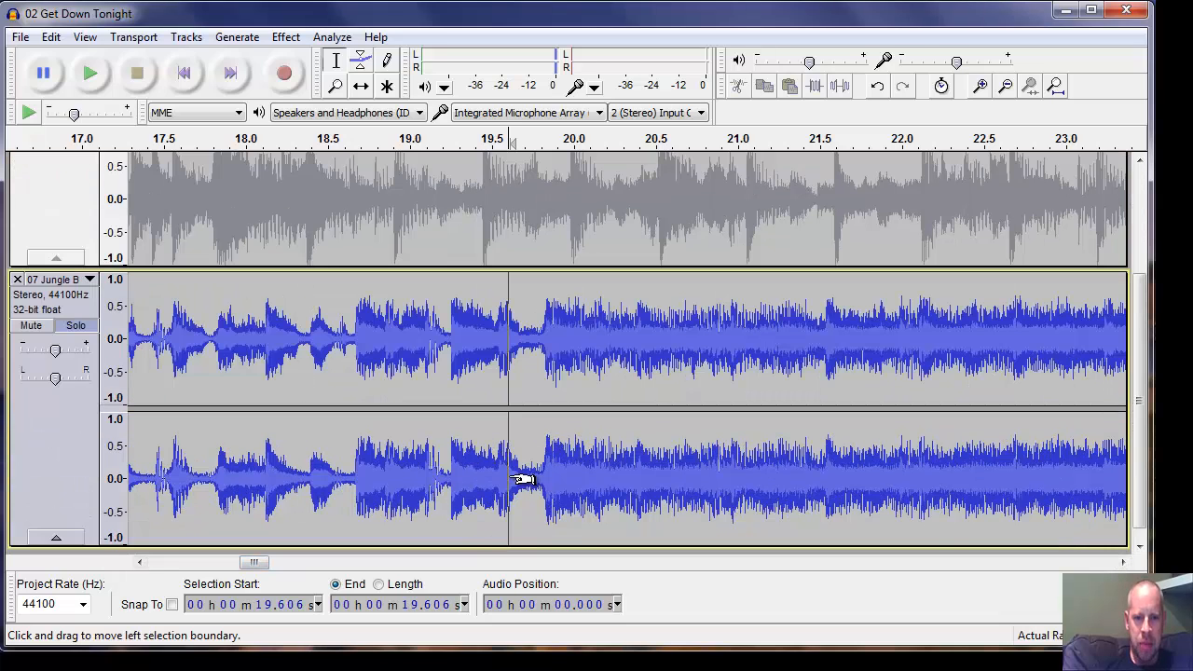
click(547, 317)
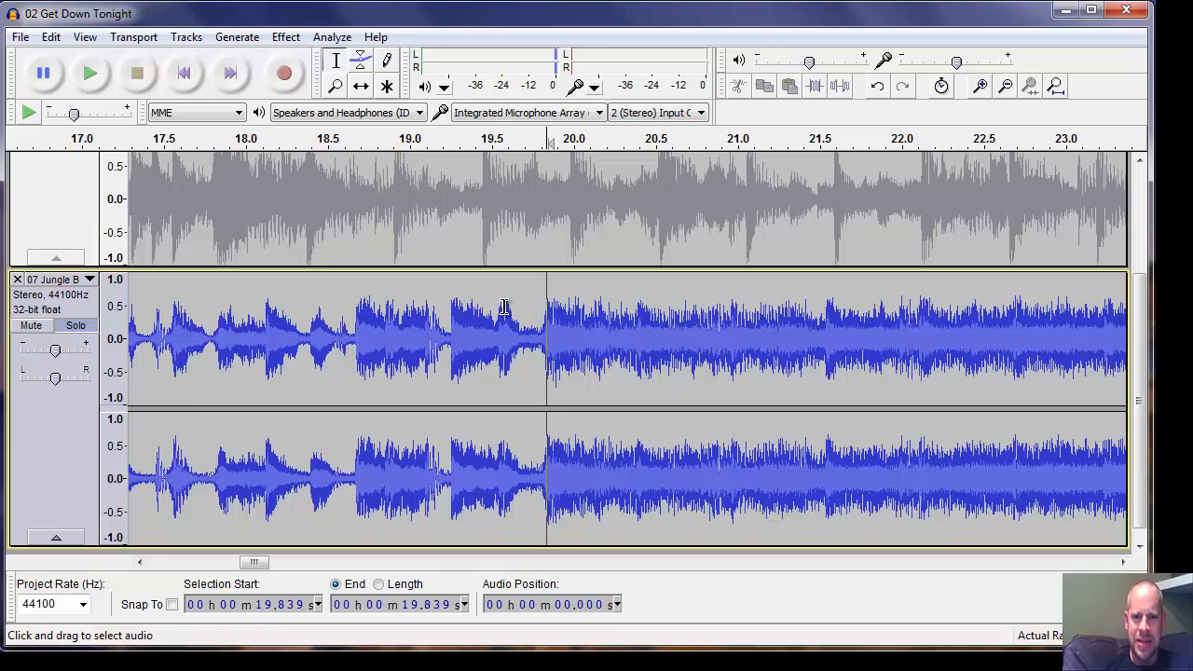
click(142, 302)
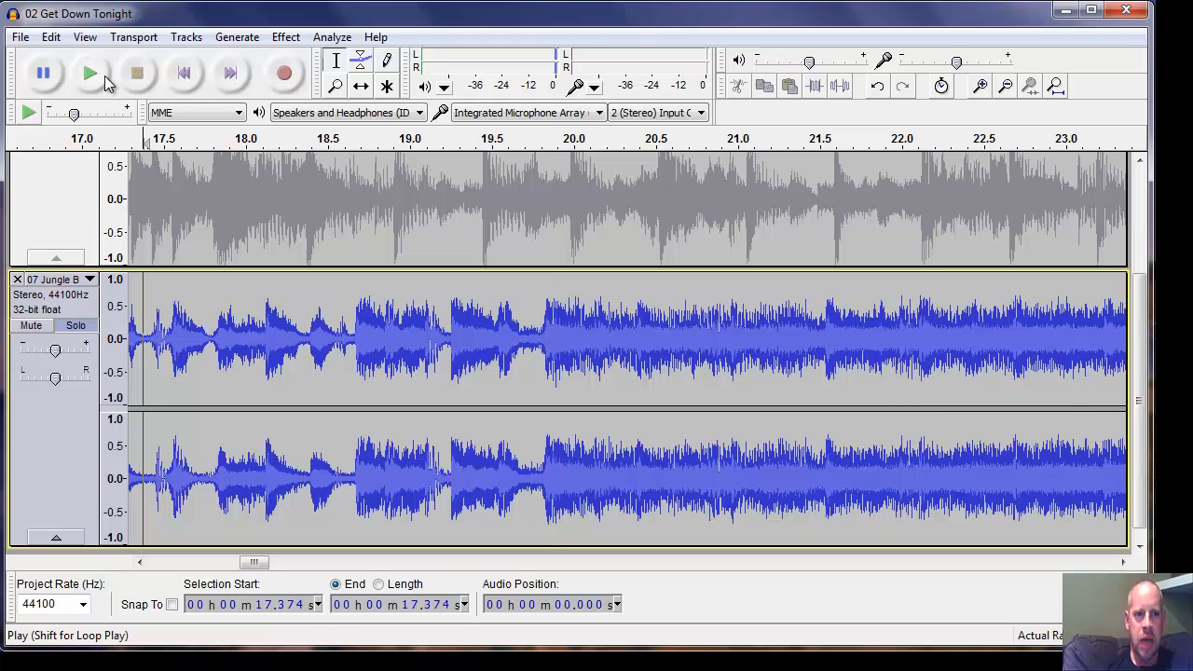
click(105, 75)
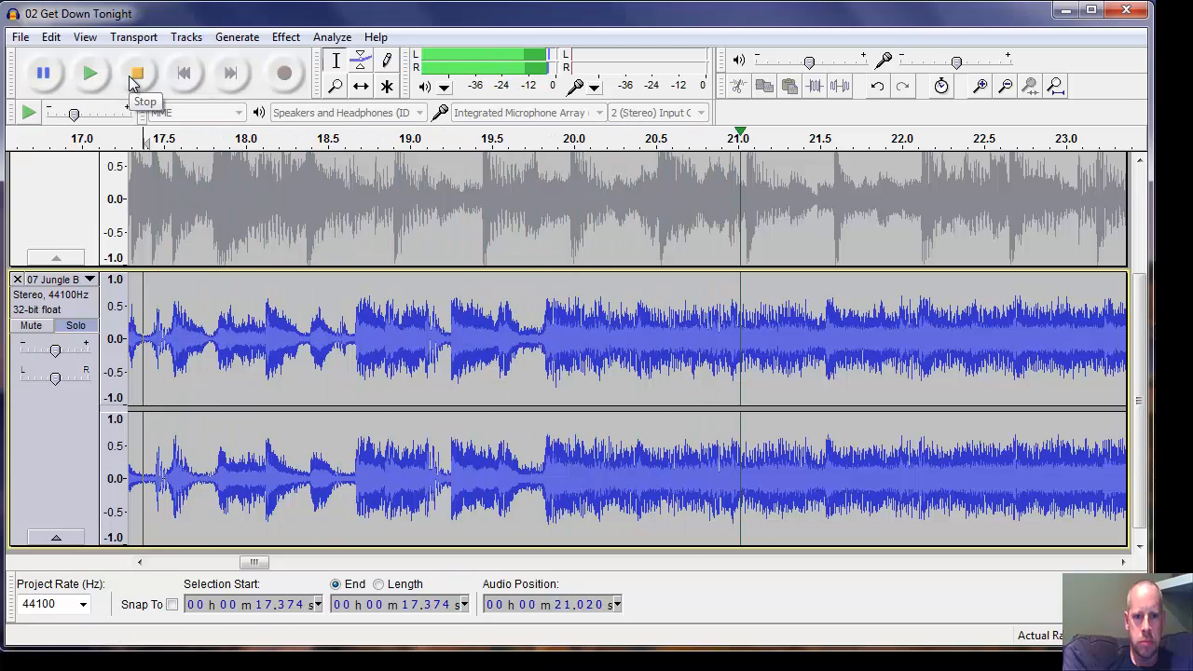
click(131, 80)
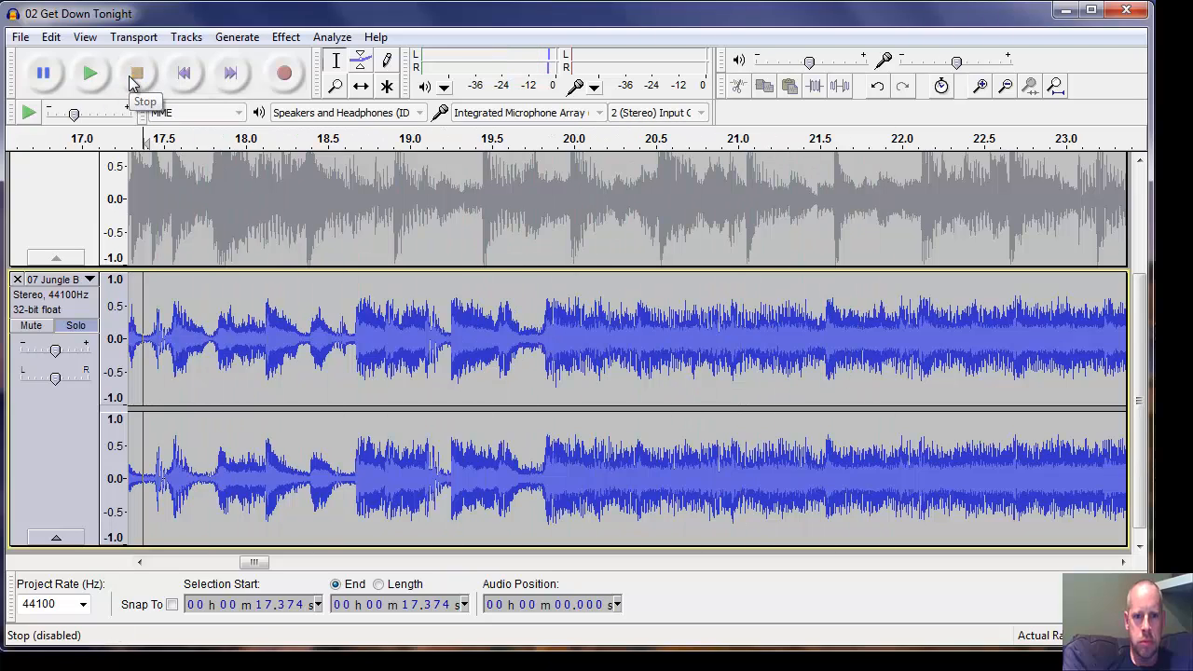
Refine the cut point in the Jungle Boogie track by previewing from 19.669 s, and settle the cursor at 19.788 s
click(545, 313)
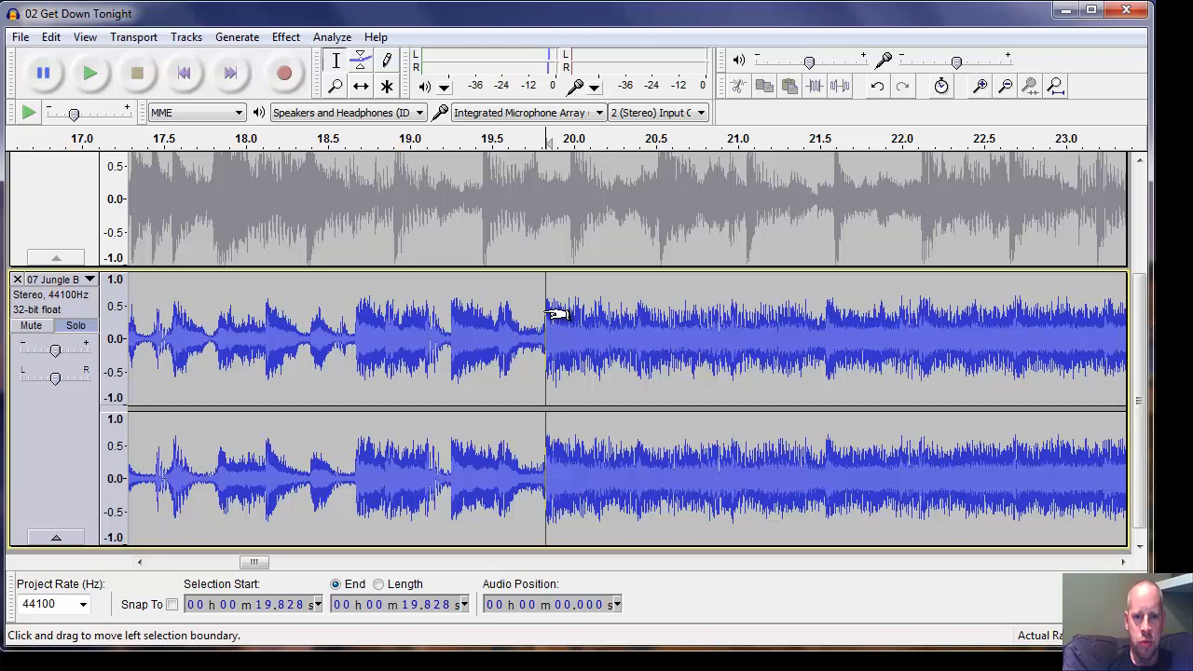
drag(549, 315, 547, 315)
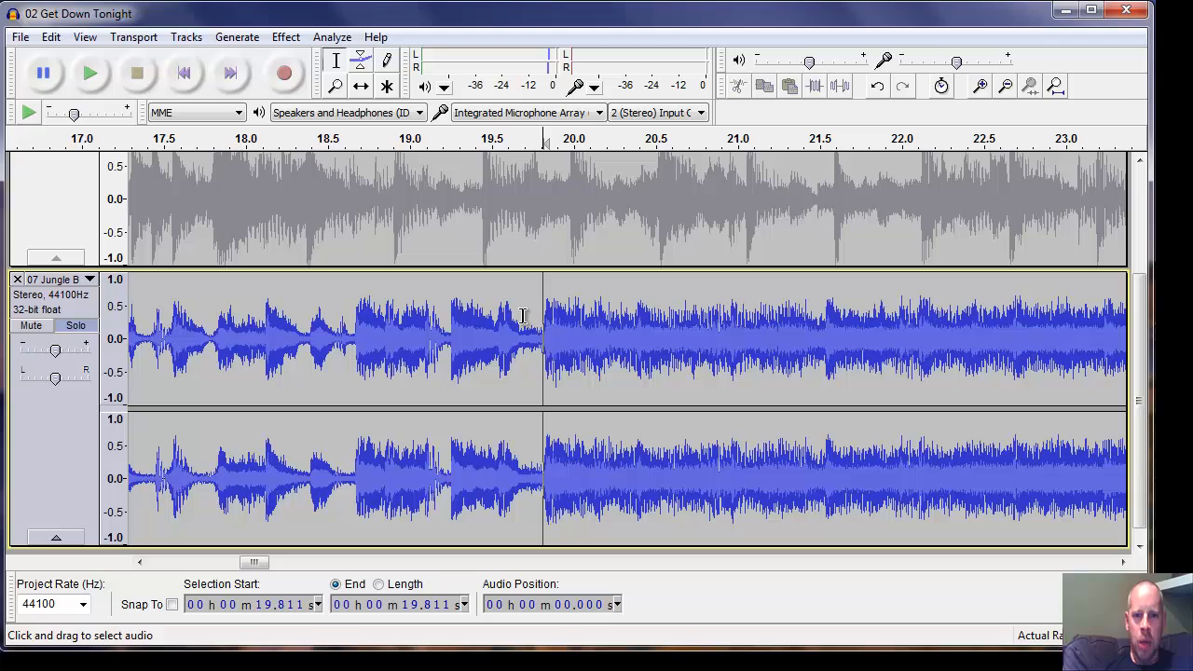
click(523, 315)
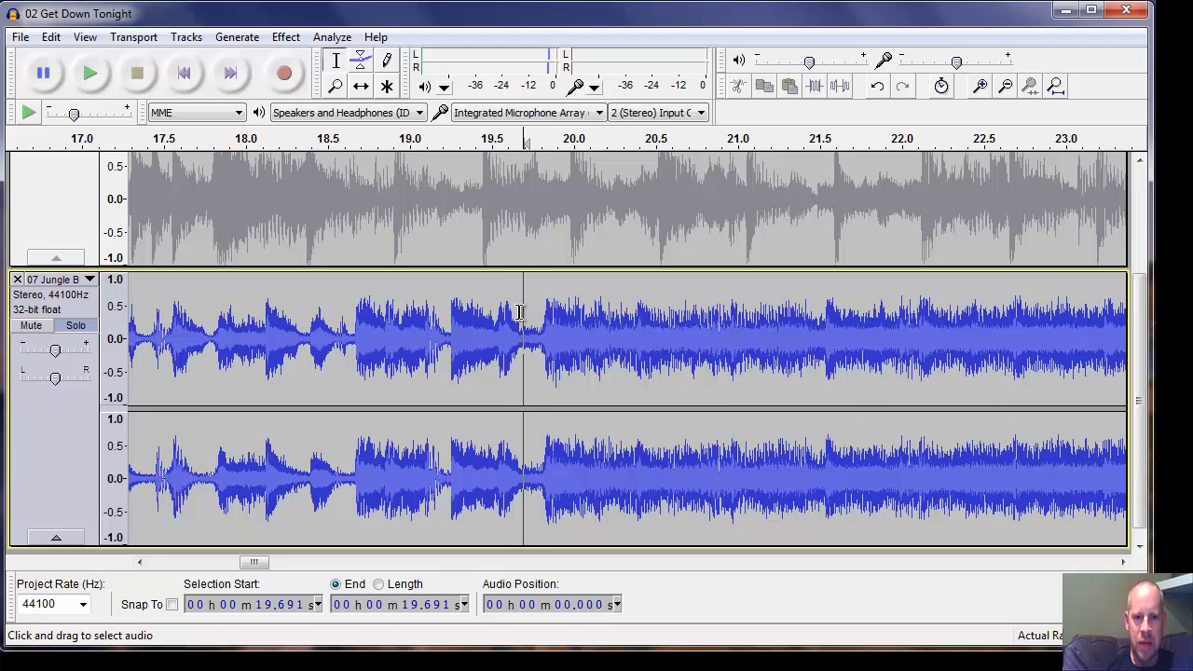
click(519, 317)
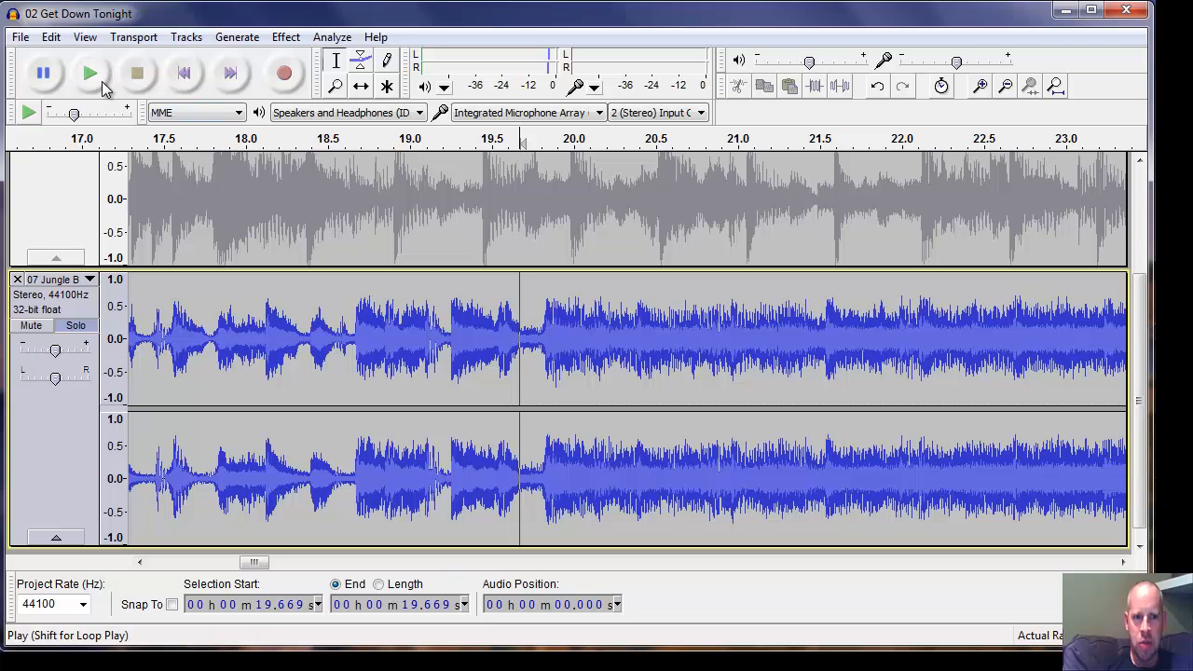
click(102, 82)
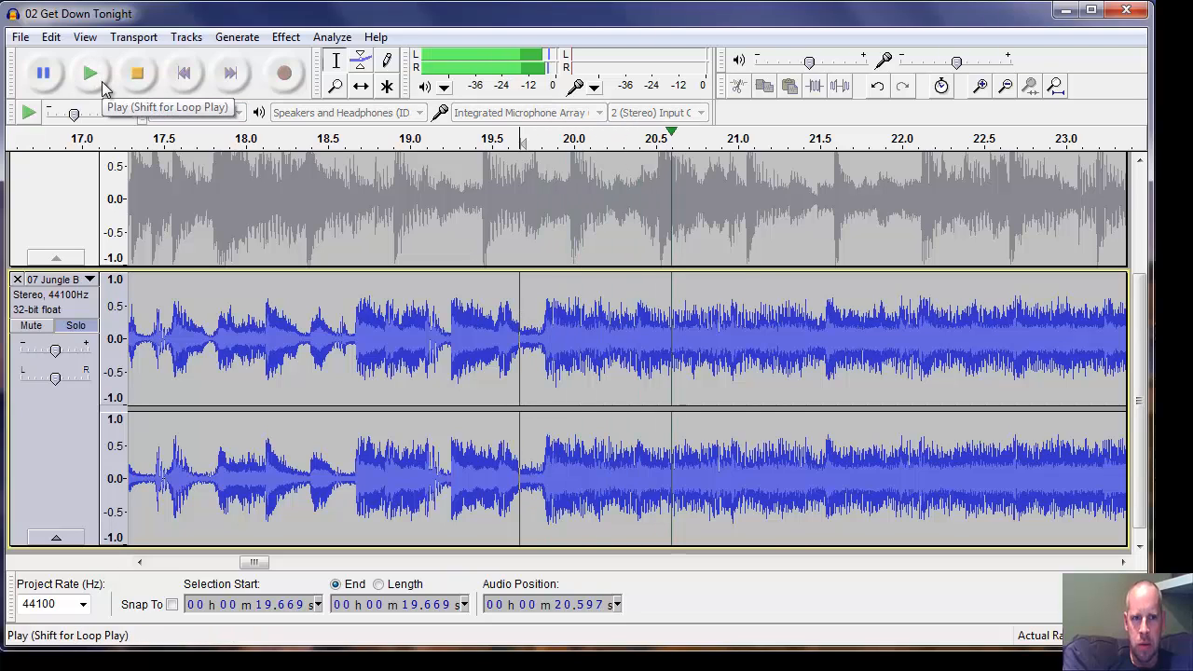
click(135, 84)
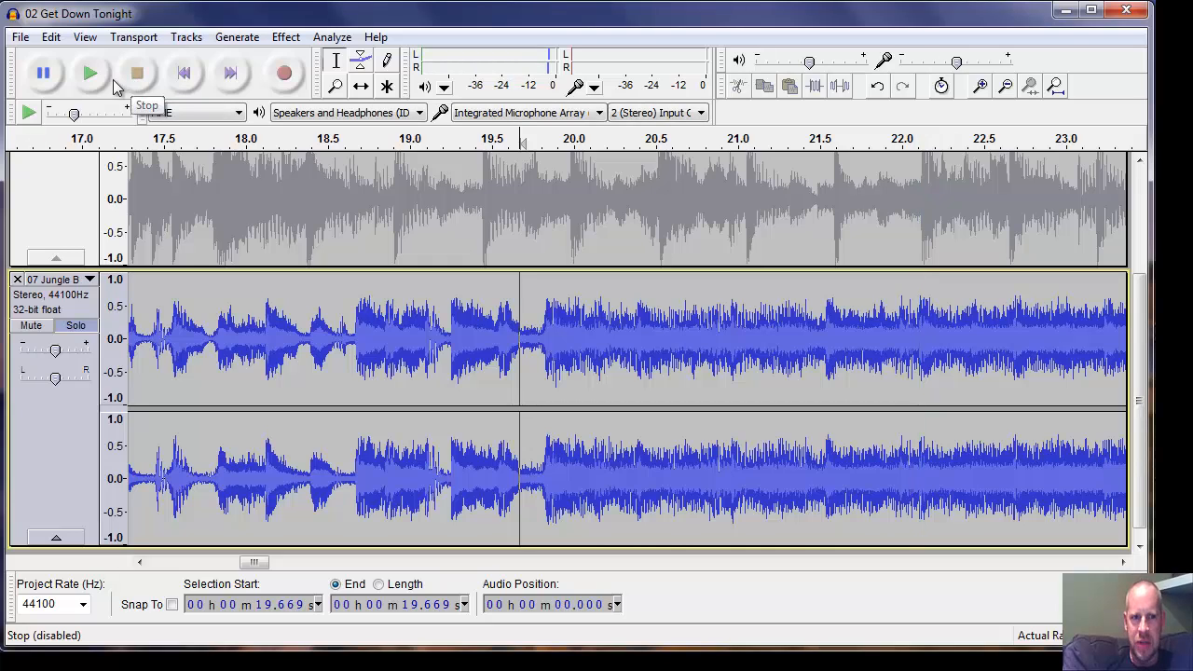
click(118, 84)
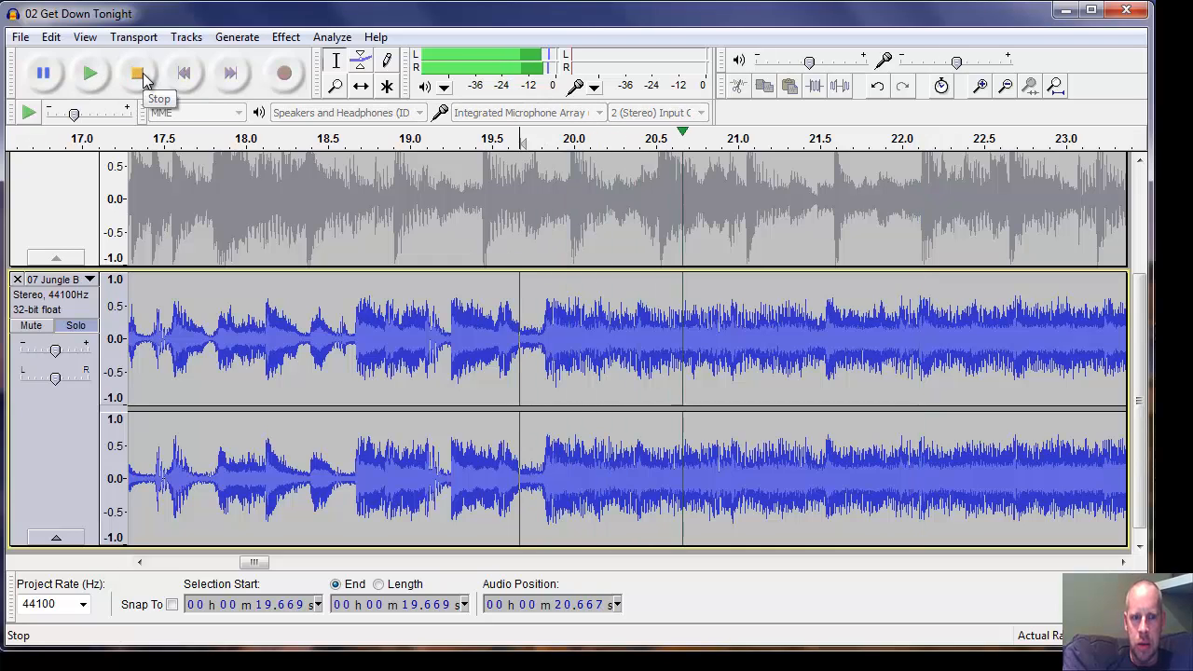
click(142, 79)
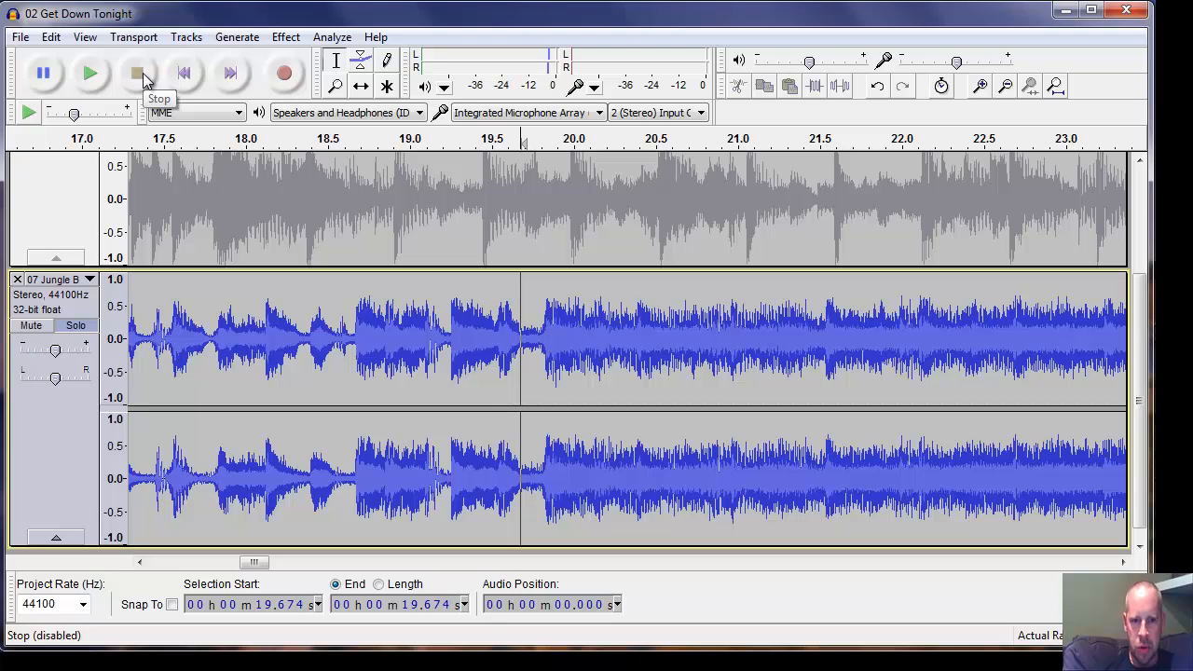
click(93, 73)
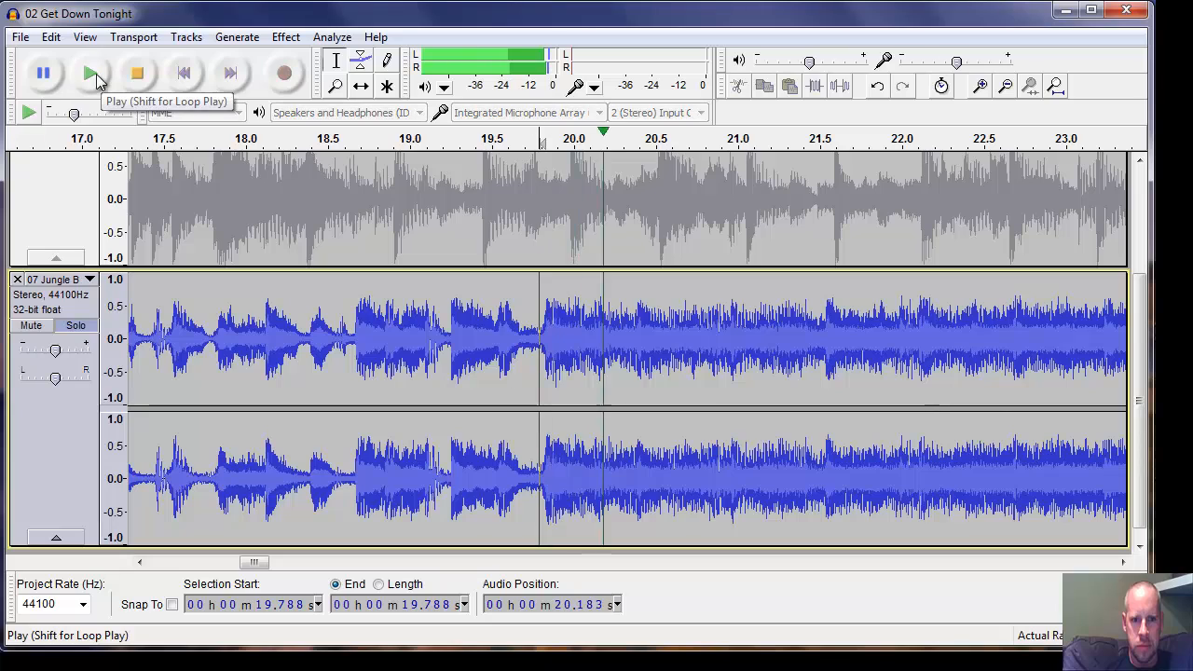
click(136, 75)
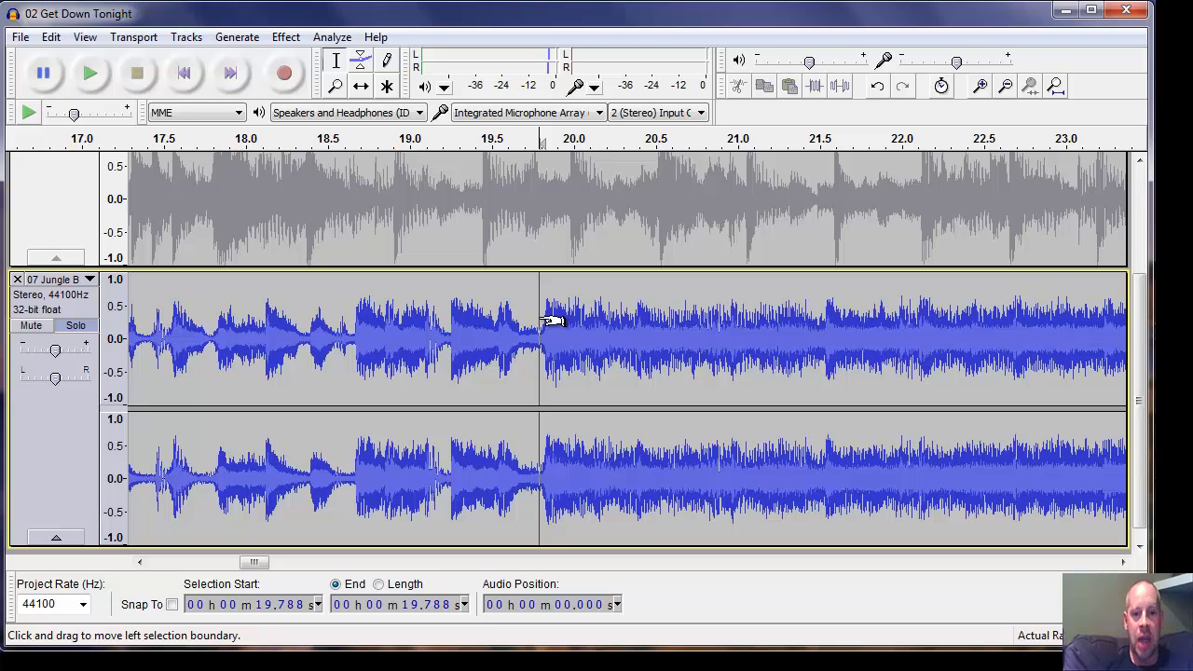
Select the Jungle Boogie audio from the track start to the cursor, preview the selection, and delete it
click(48, 38)
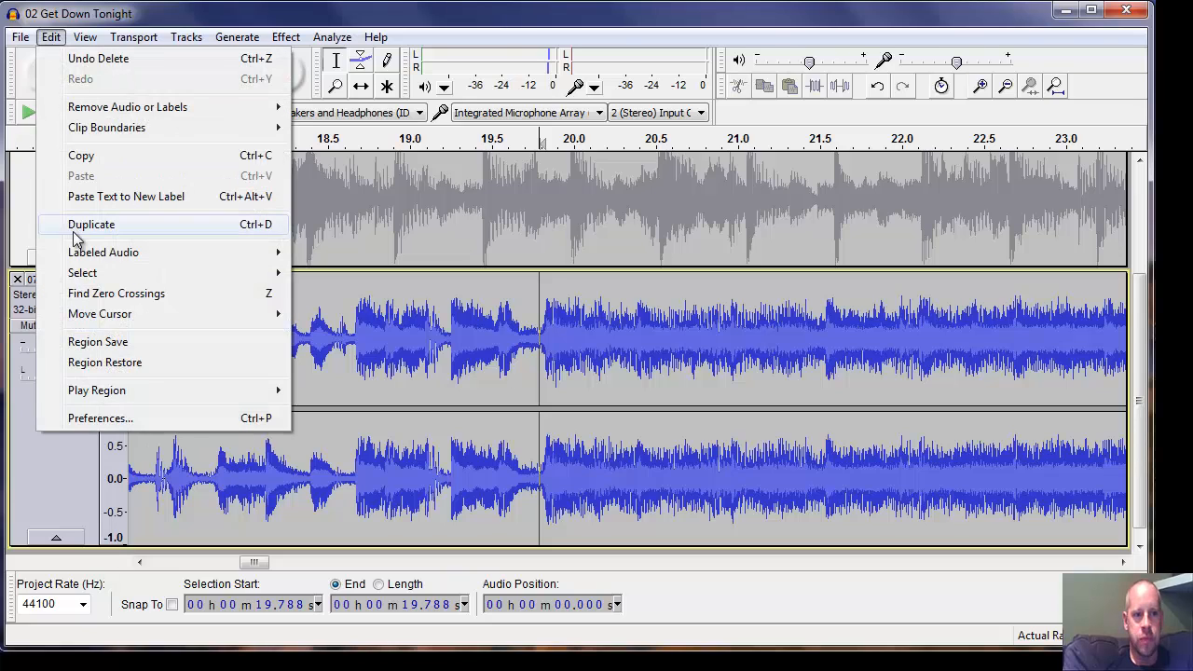
mouse_move(98, 275)
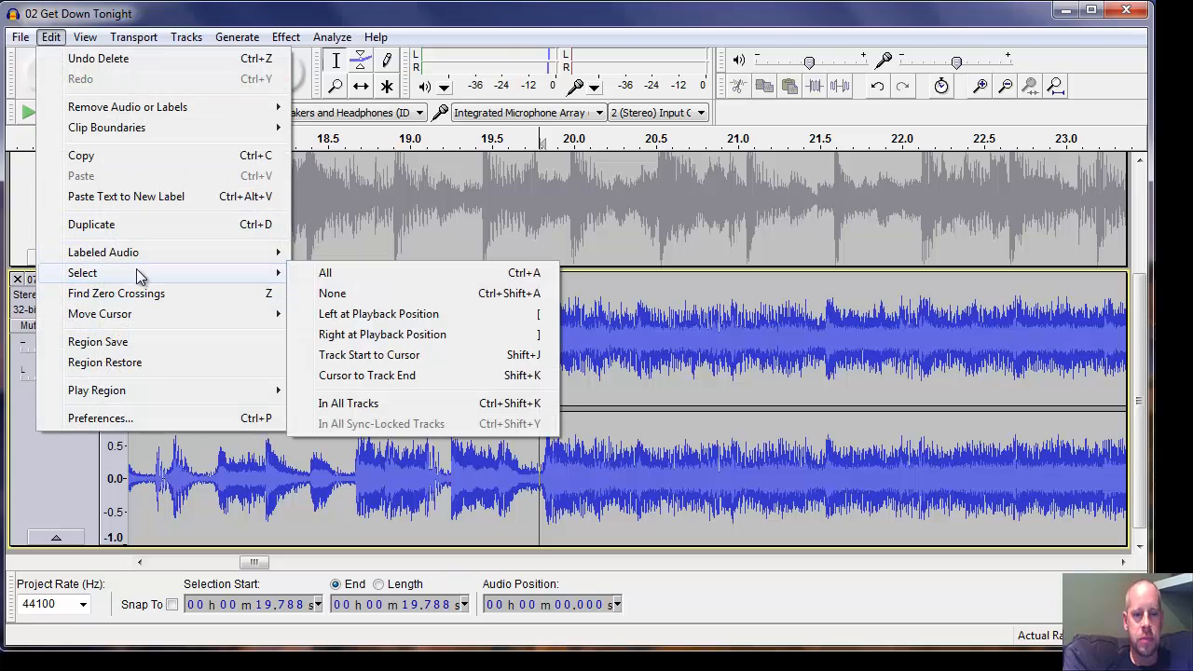
click(366, 356)
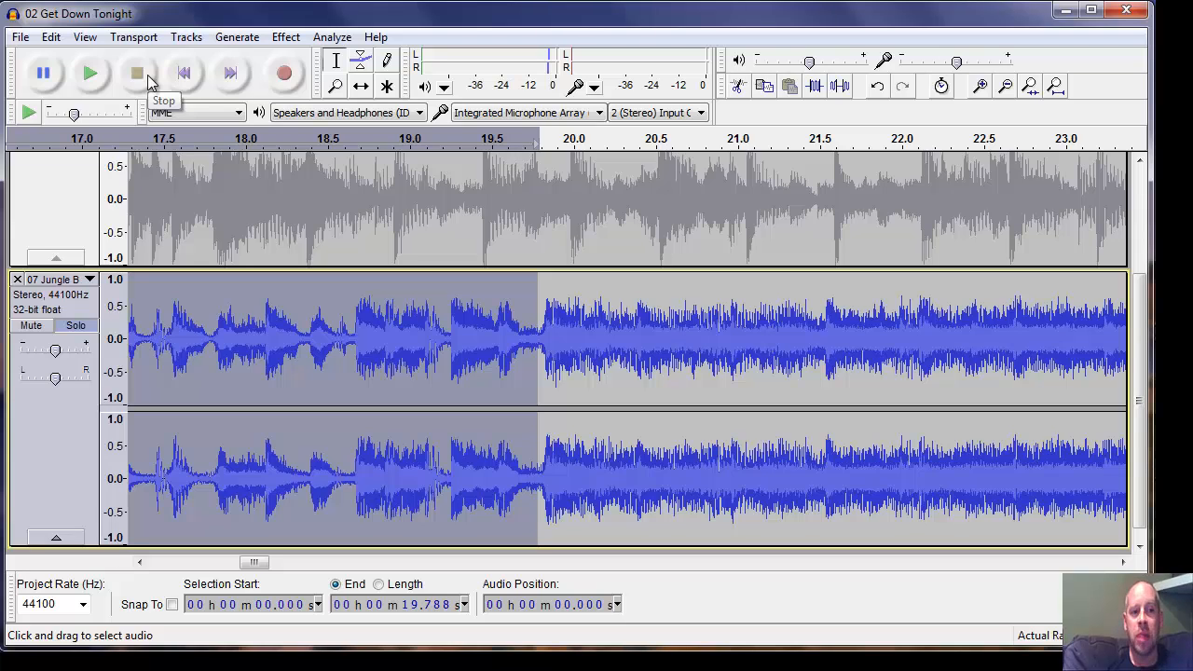
click(89, 76)
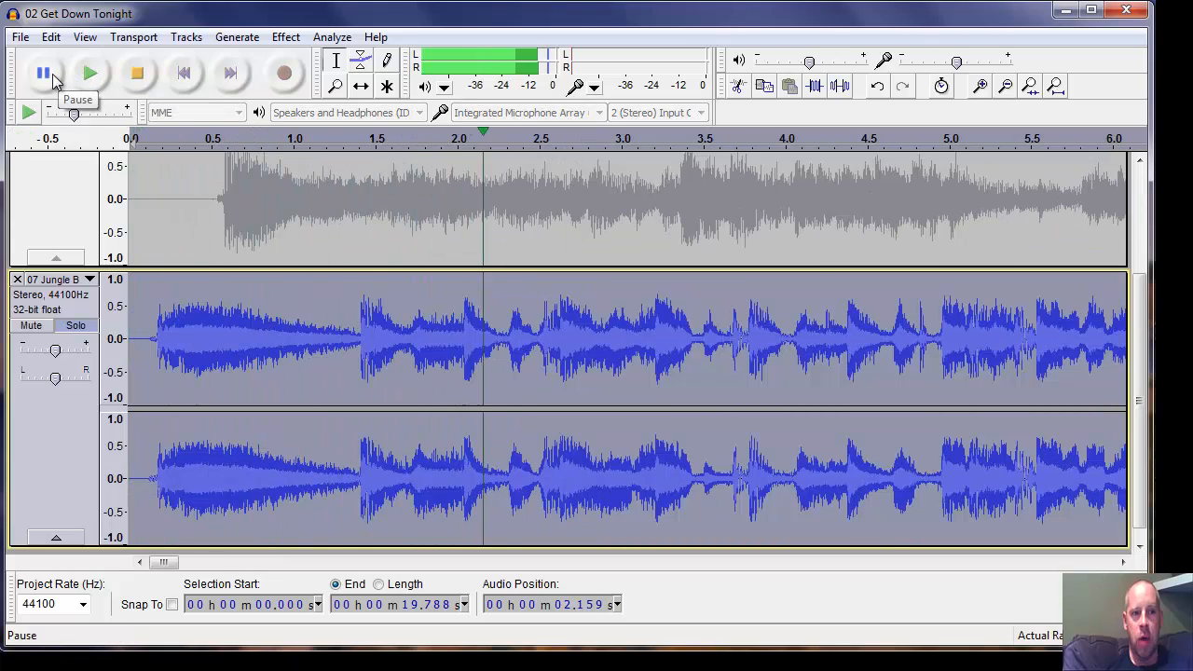
click(48, 75)
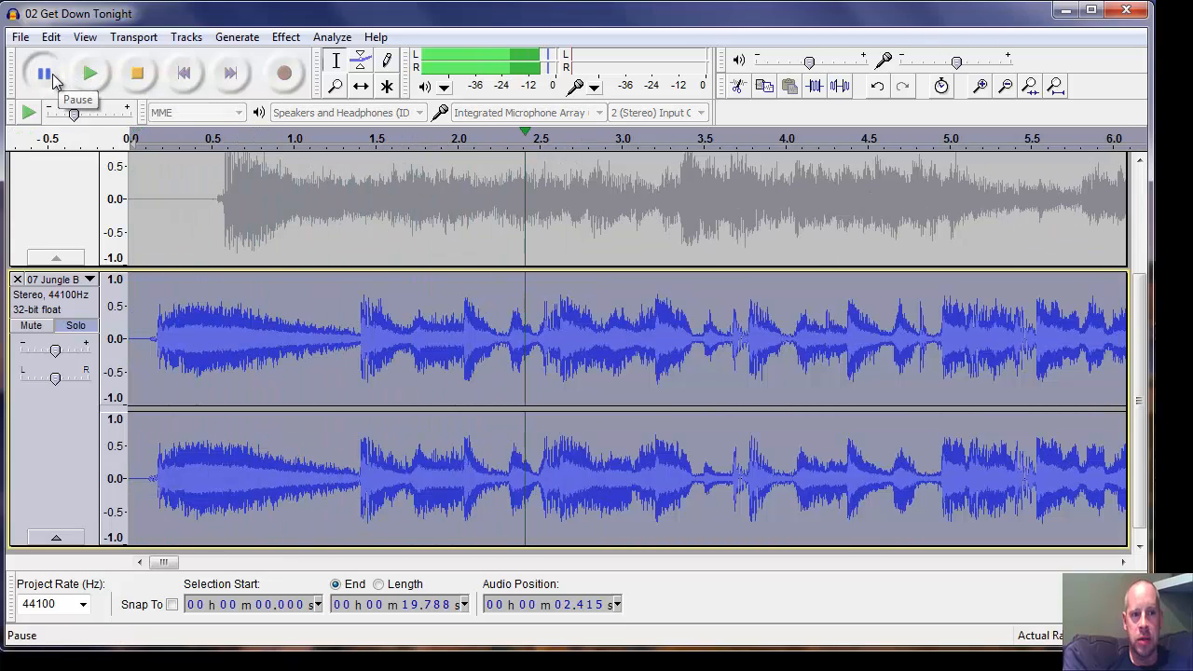
click(141, 74)
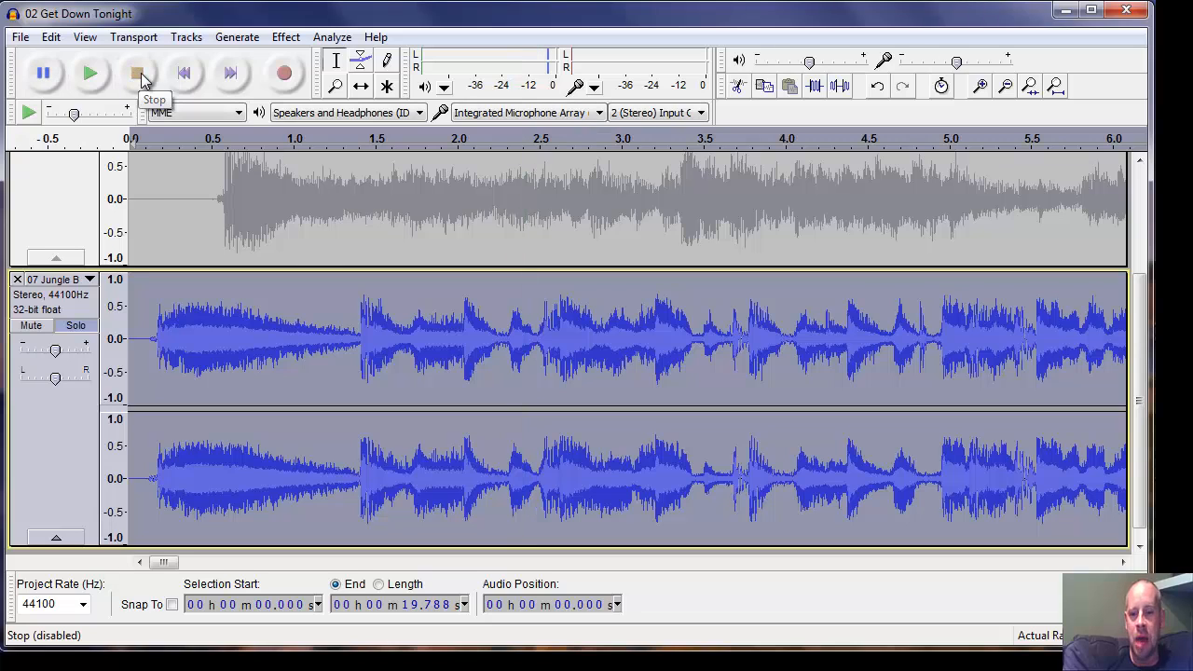
key(Delete)
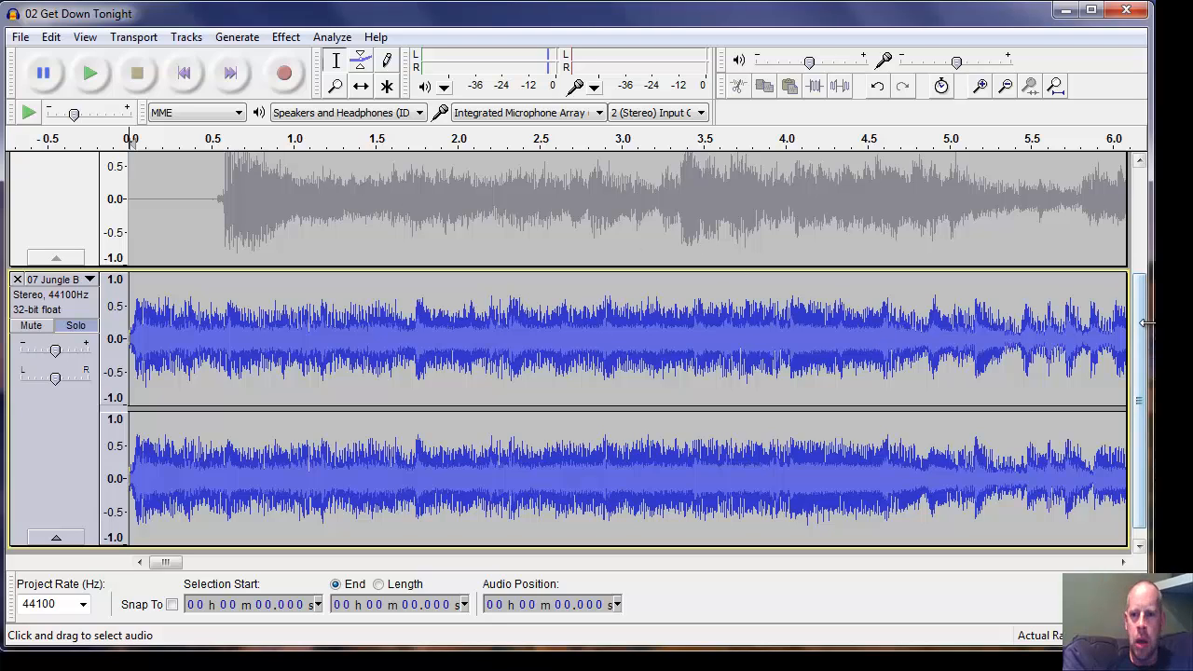
Delete the silence at the beginning of the Get Down Tonight track, from 0 to 0.542 s where the sound starts
drag(1145, 333, 1134, 224)
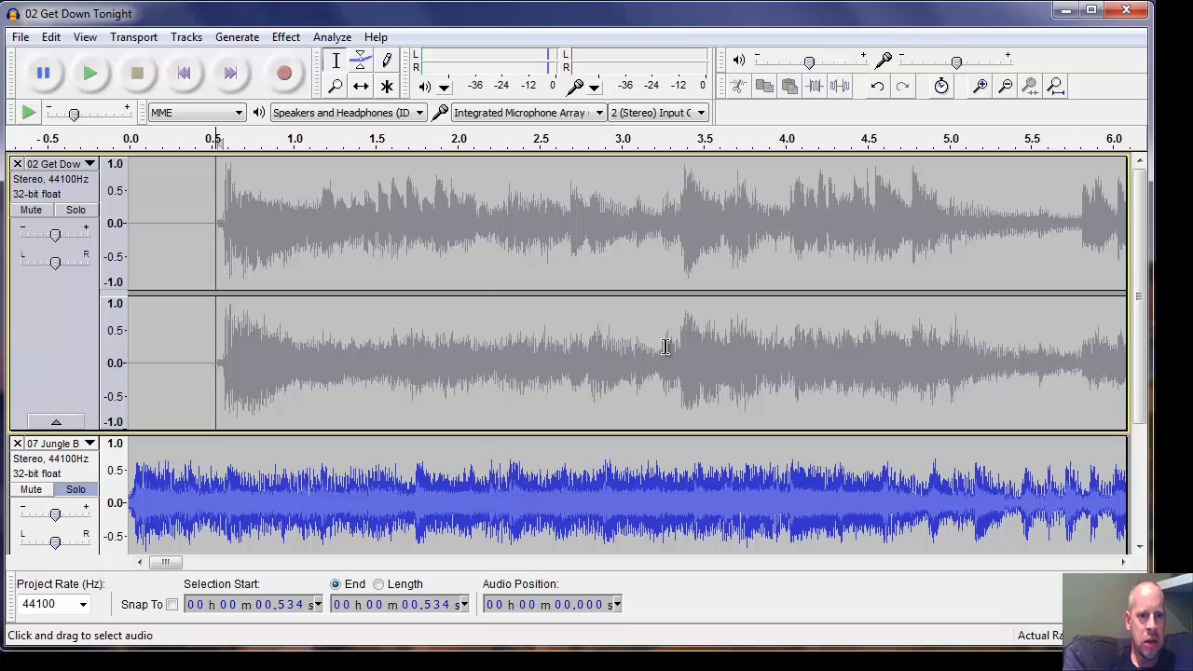
click(980, 86)
click(980, 86)
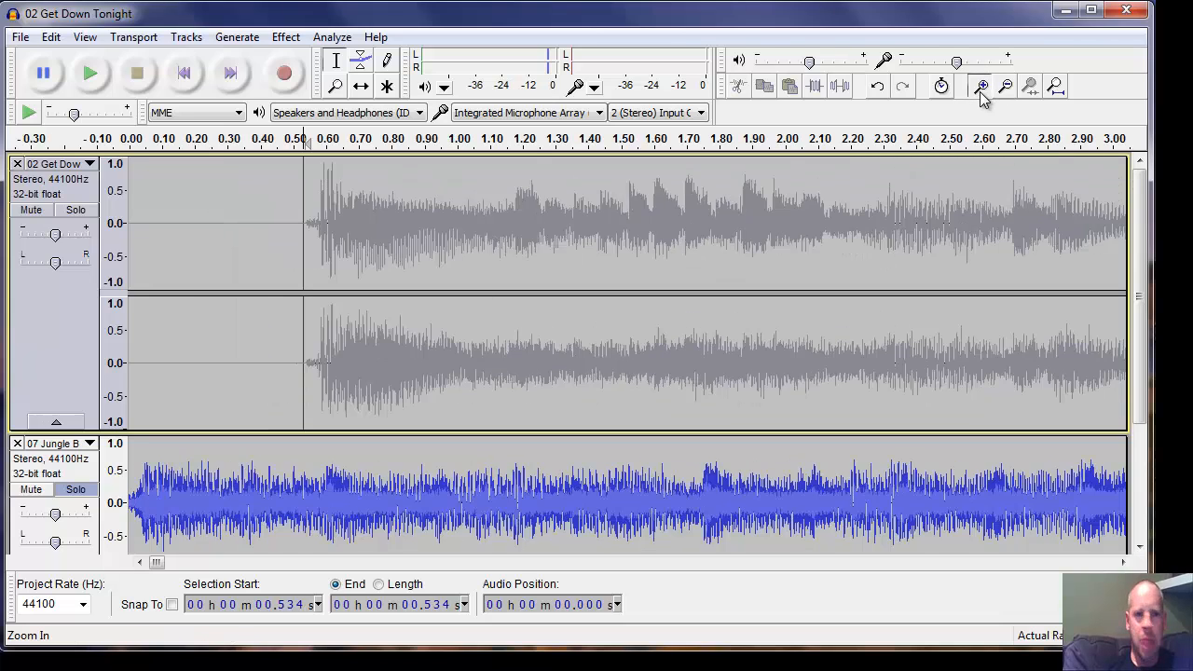
click(980, 85)
click(980, 85)
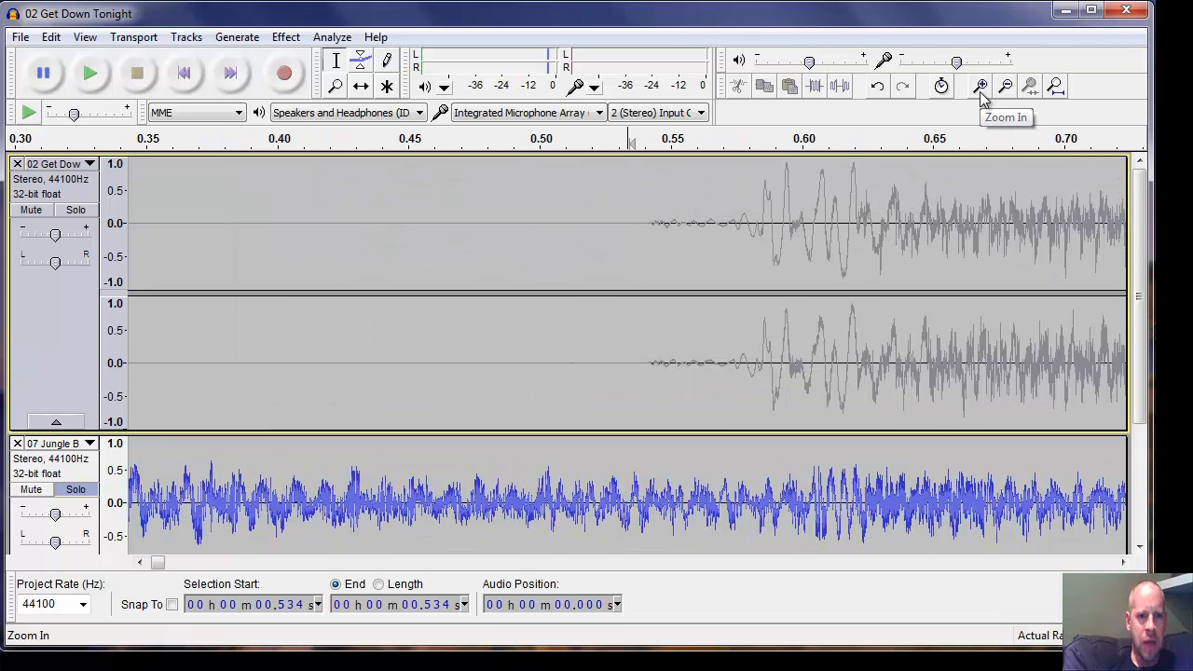
click(650, 219)
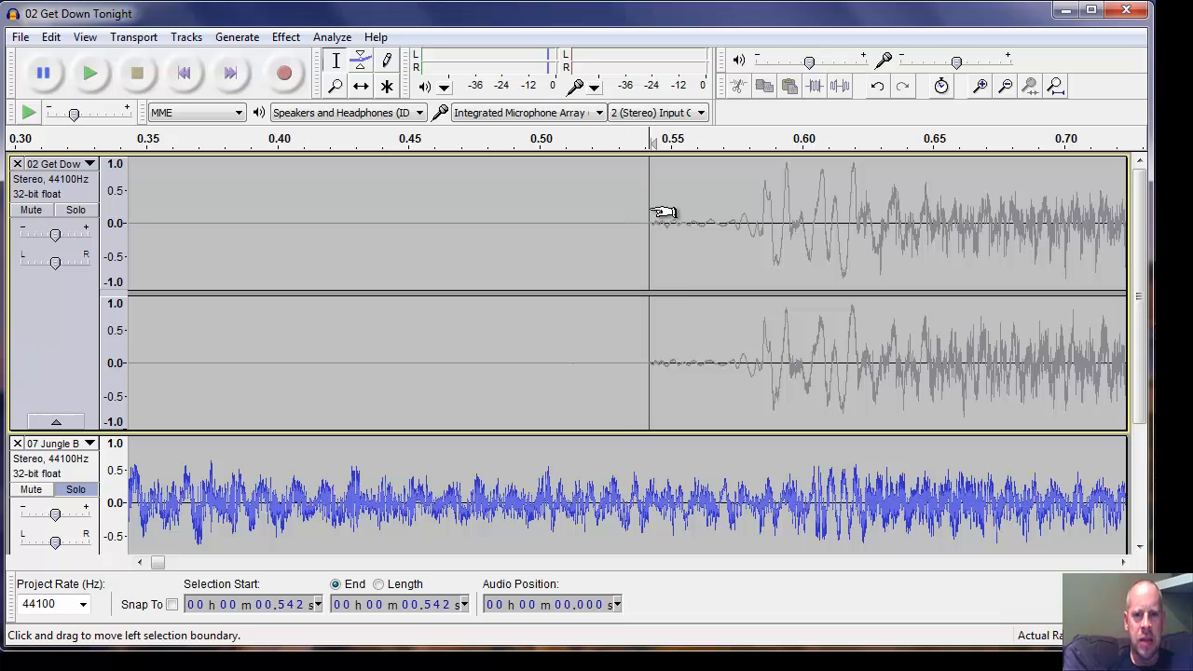
drag(663, 213, 3, 268)
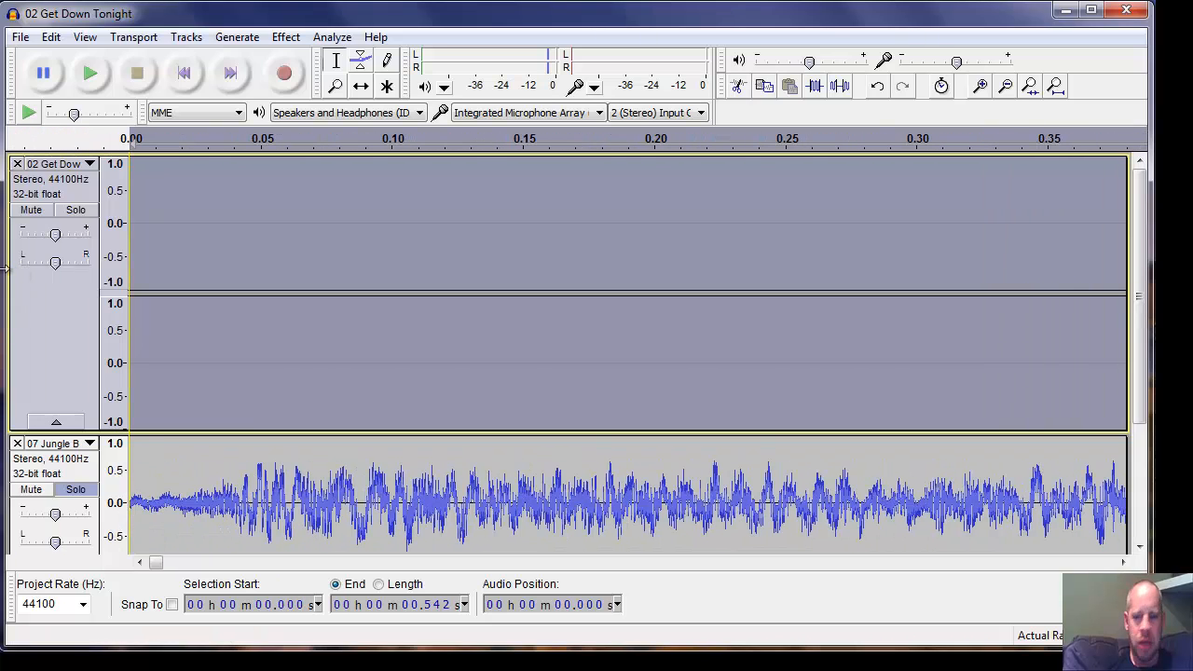
key(Delete)
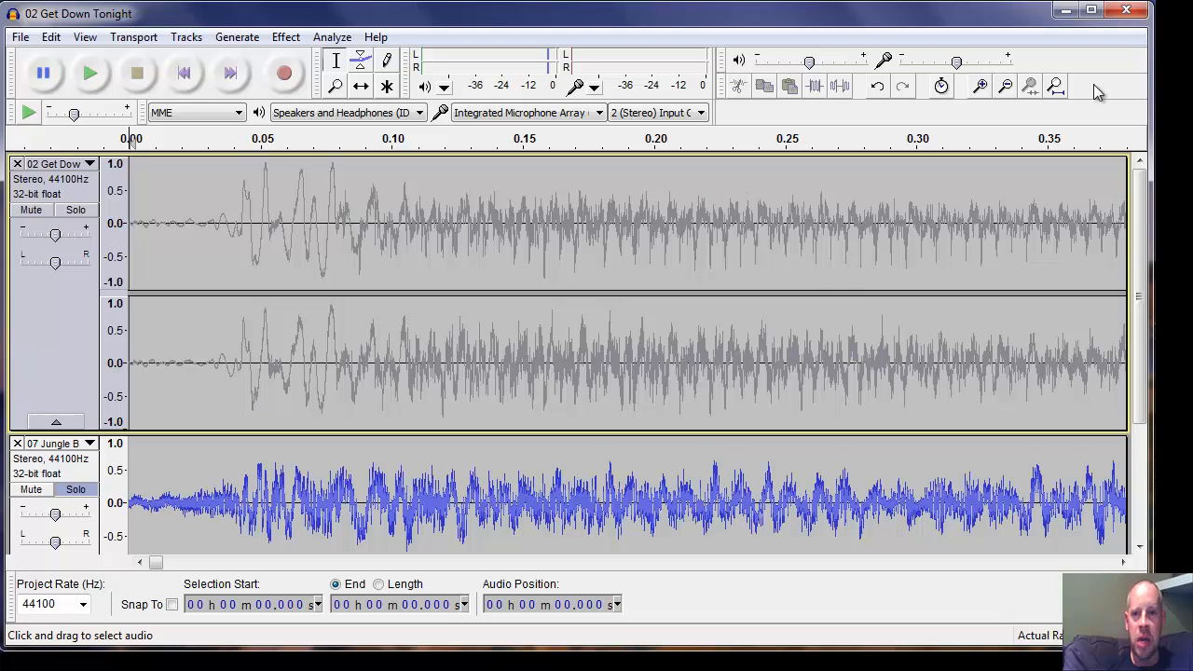
Zoom out the timeline to examine the full length of the trimmed Get Down Tonight track alongside Jungle Boogie
click(1004, 86)
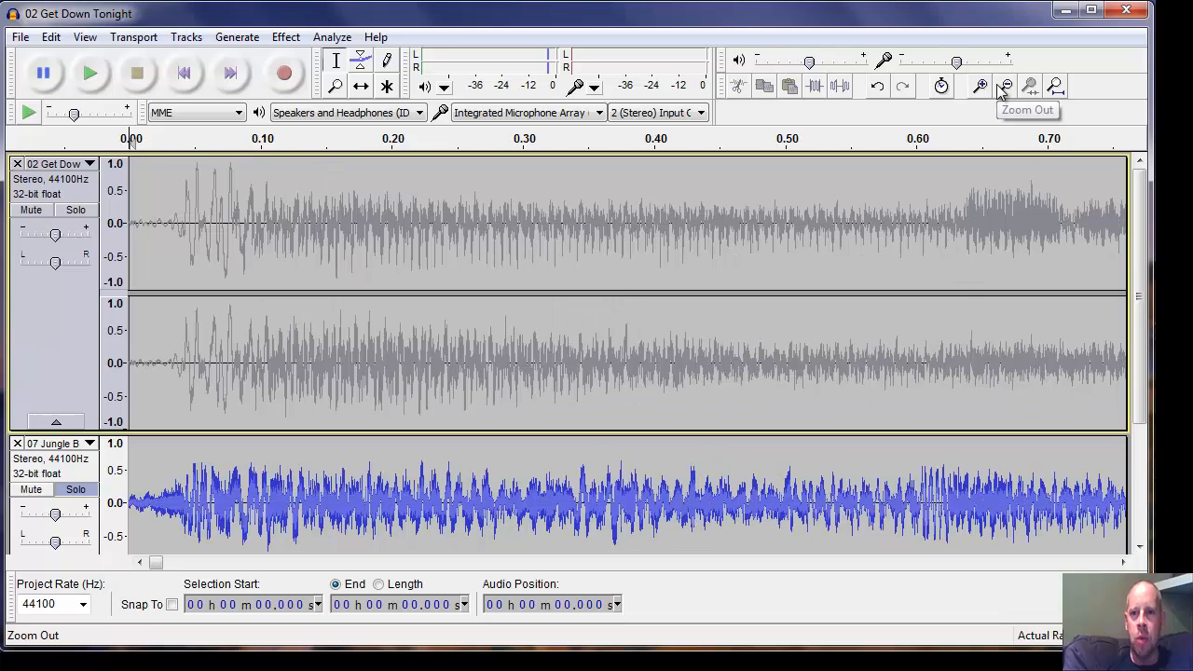
click(1003, 87)
click(1004, 87)
click(1003, 86)
click(1004, 86)
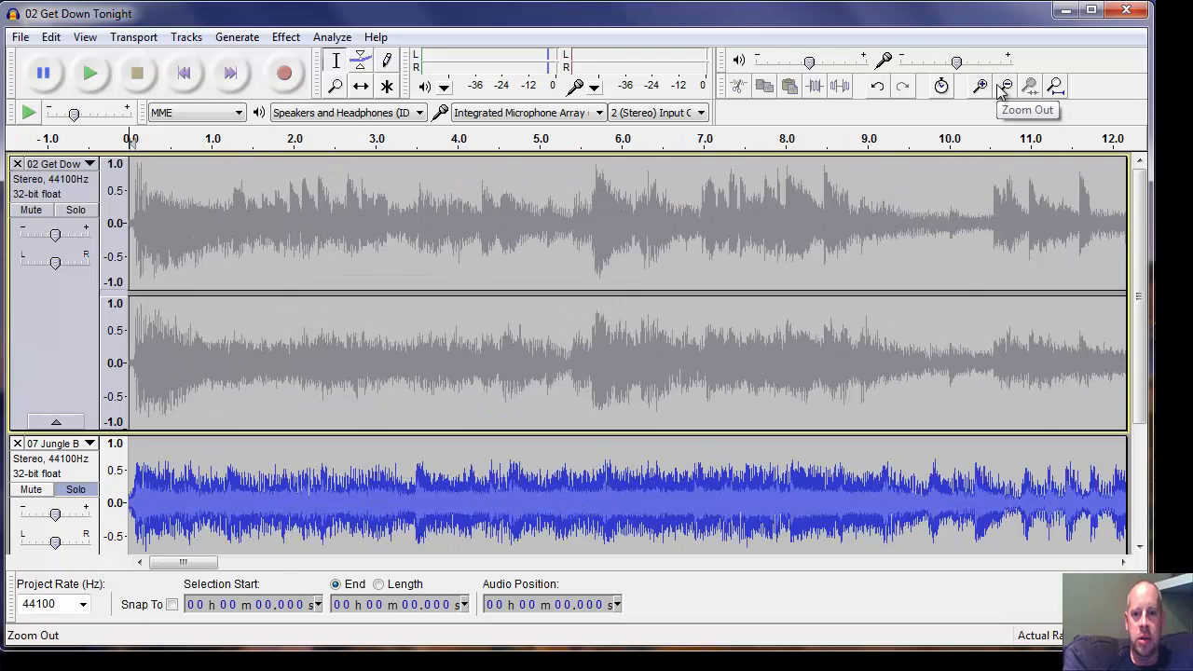
click(1003, 87)
click(1003, 87)
click(1004, 86)
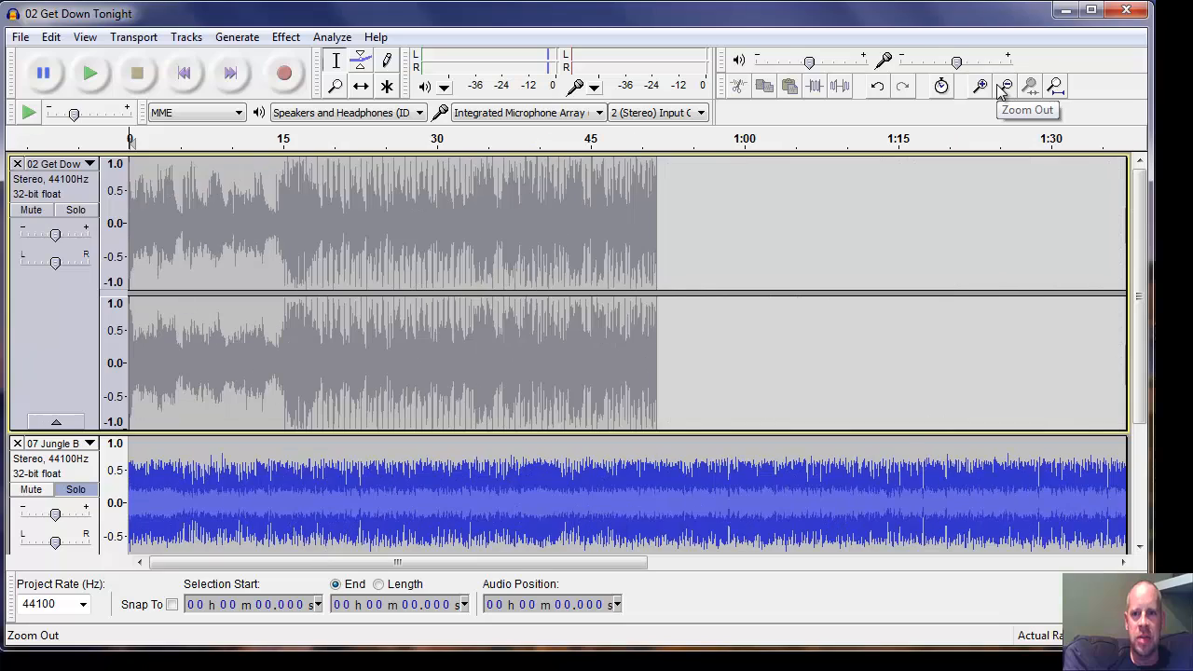
Shift the Jungle Boogie clip along the timeline so it starts where Get Down Tonight ends, at 51.512 s
click(1003, 87)
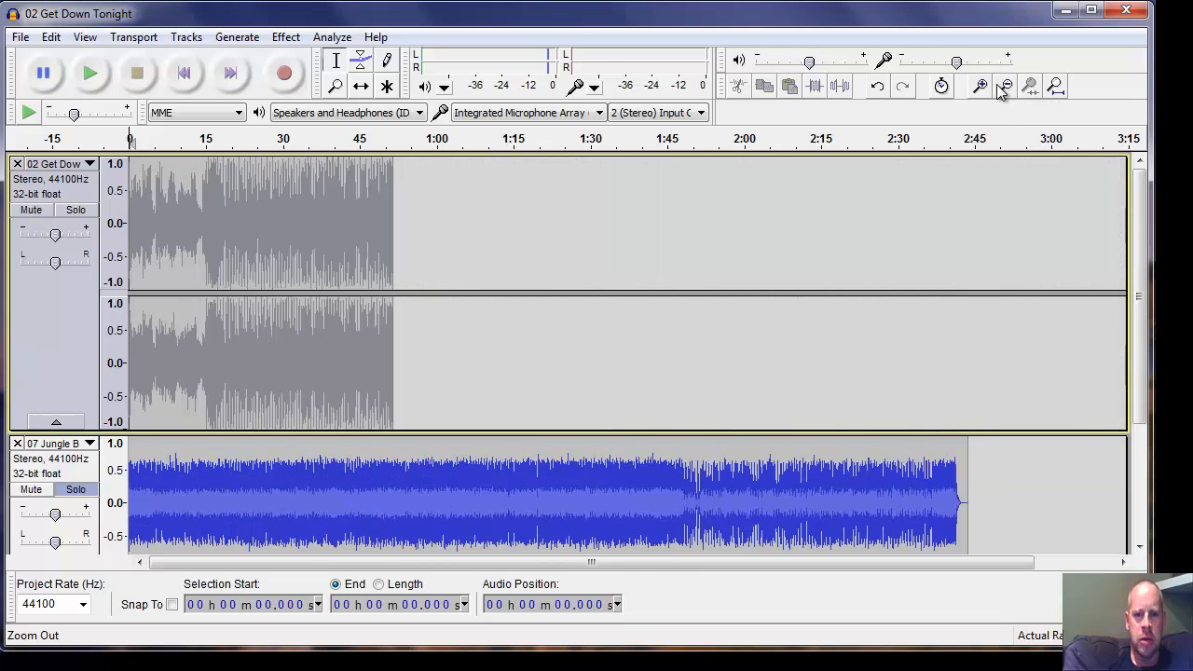
click(393, 194)
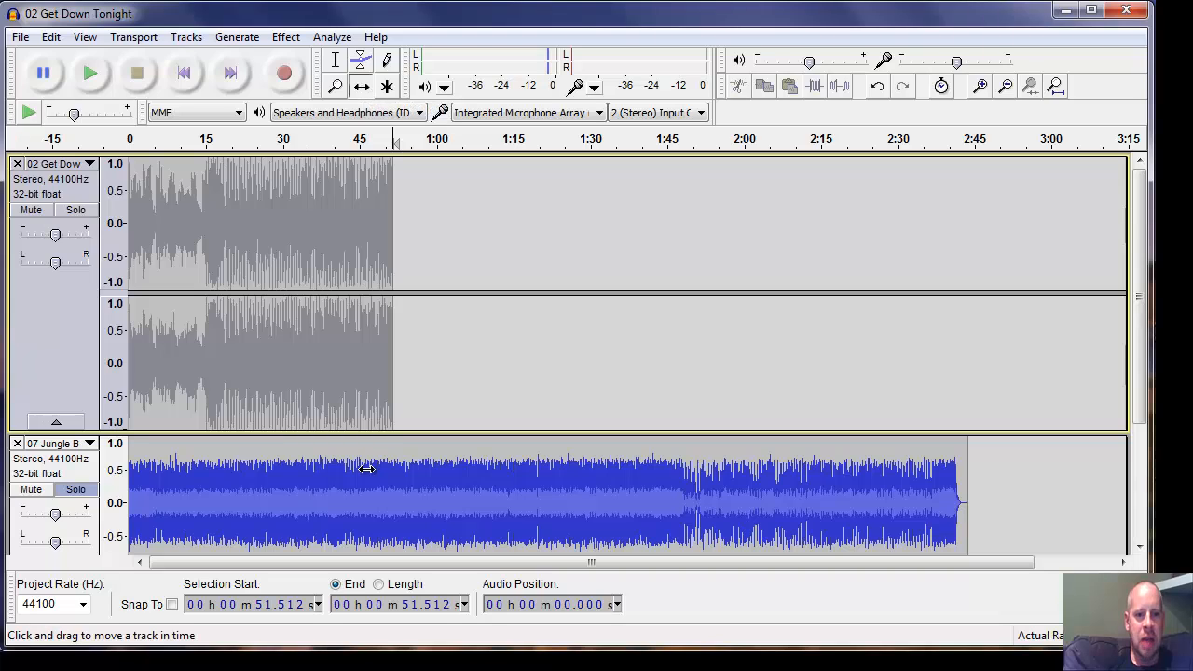
drag(366, 469, 630, 478)
scroll(630, 478, down, 3)
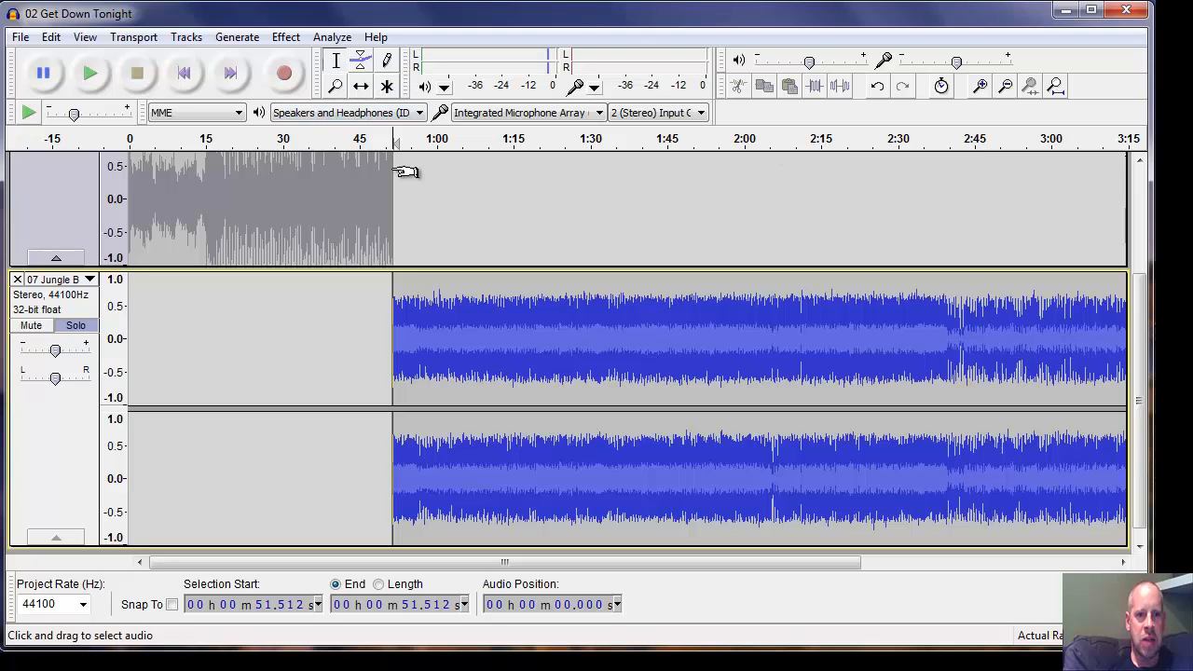
scroll(405, 177, up, 3)
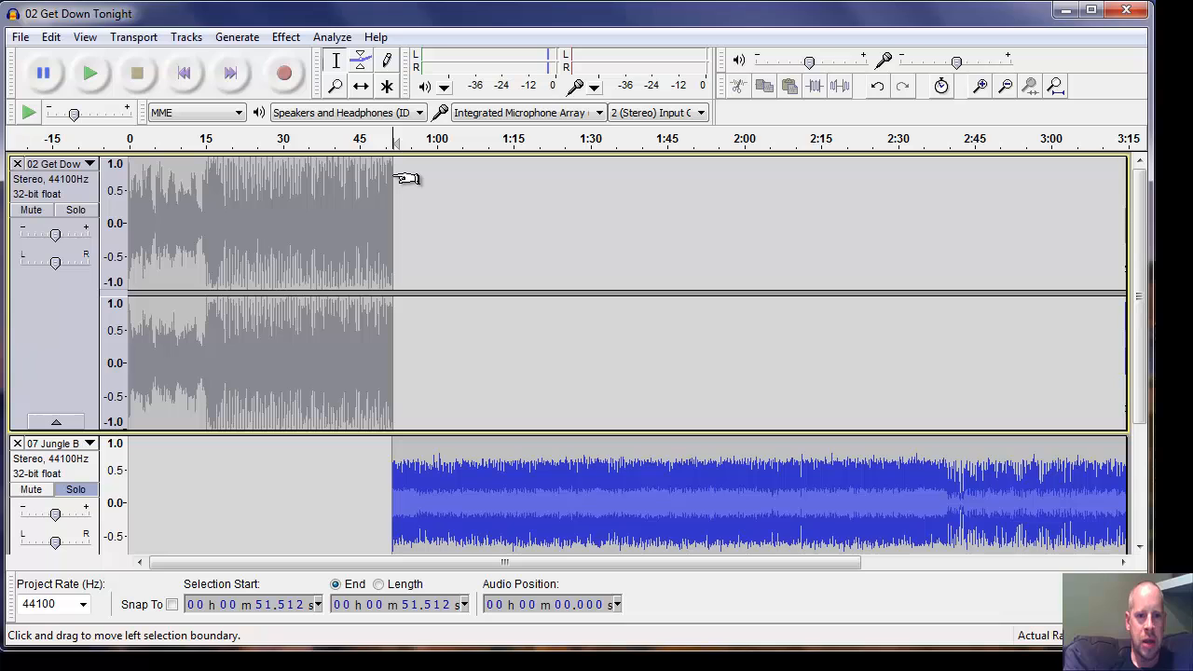
Examine the join between the two tracks up close, checking the clip edges and the quiet start of Jungle Boogie up to 51.559 s
click(979, 94)
click(980, 94)
click(979, 94)
click(979, 94)
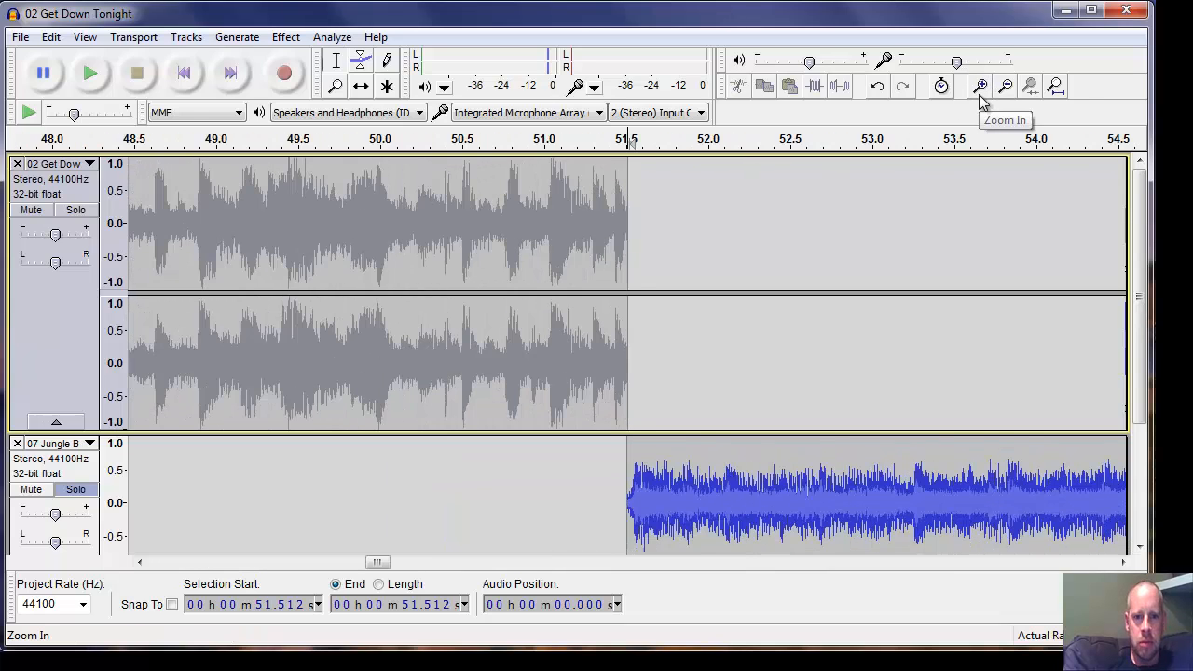
click(979, 94)
click(980, 95)
click(979, 94)
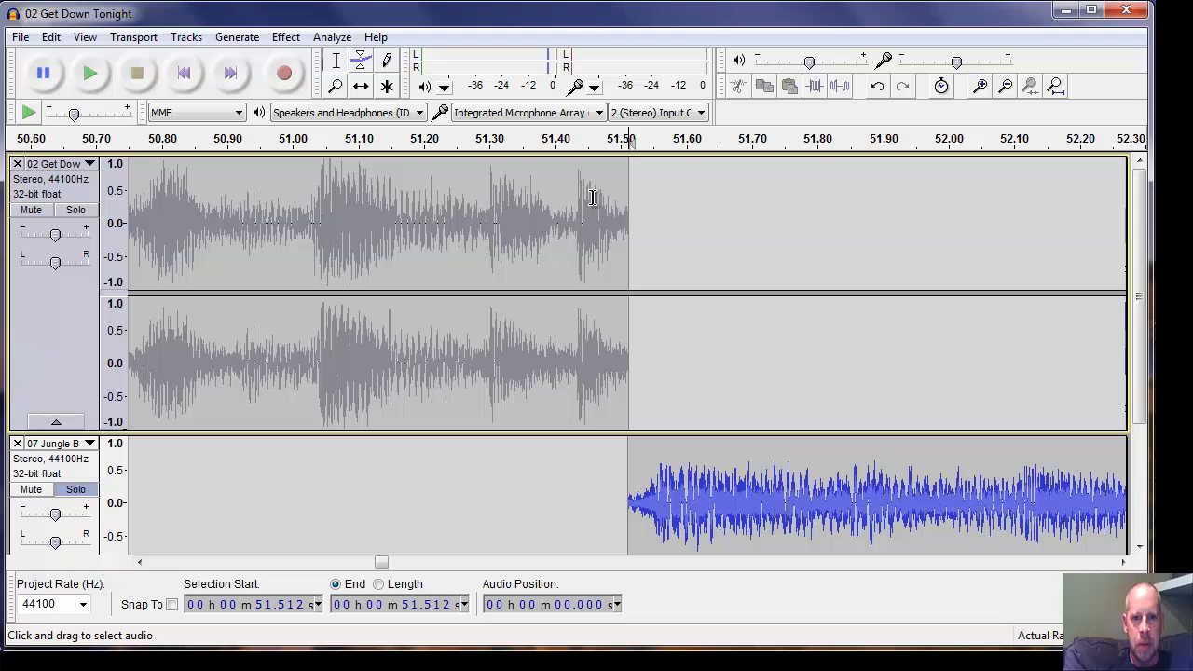
click(658, 479)
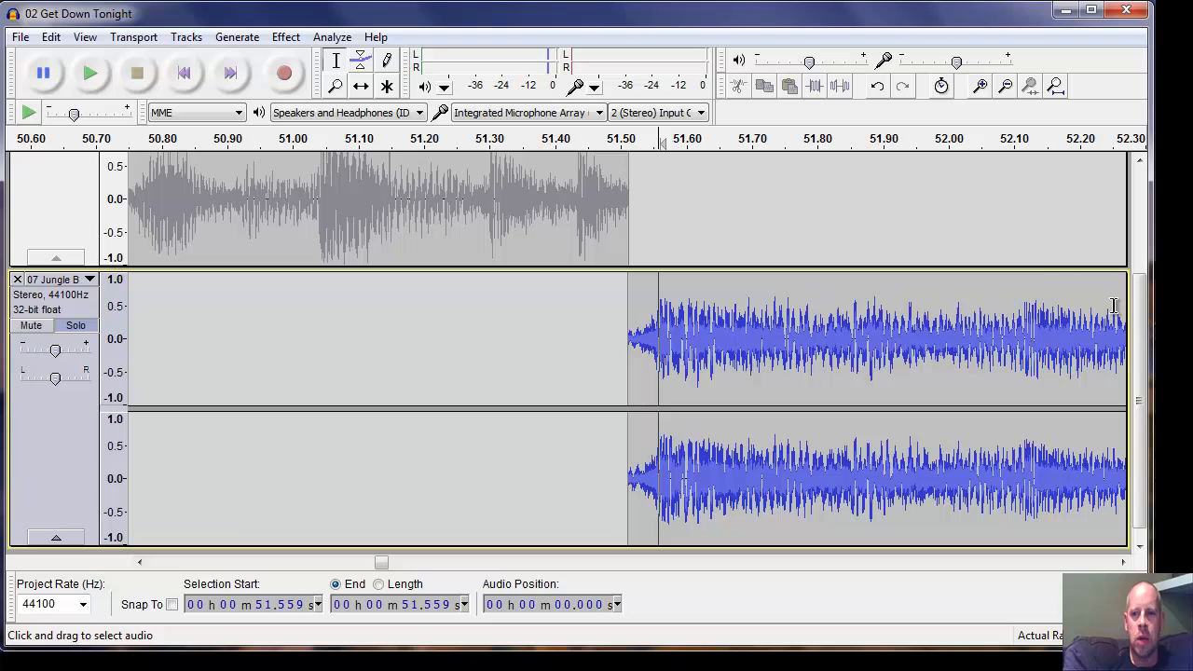
drag(1146, 331, 1129, 229)
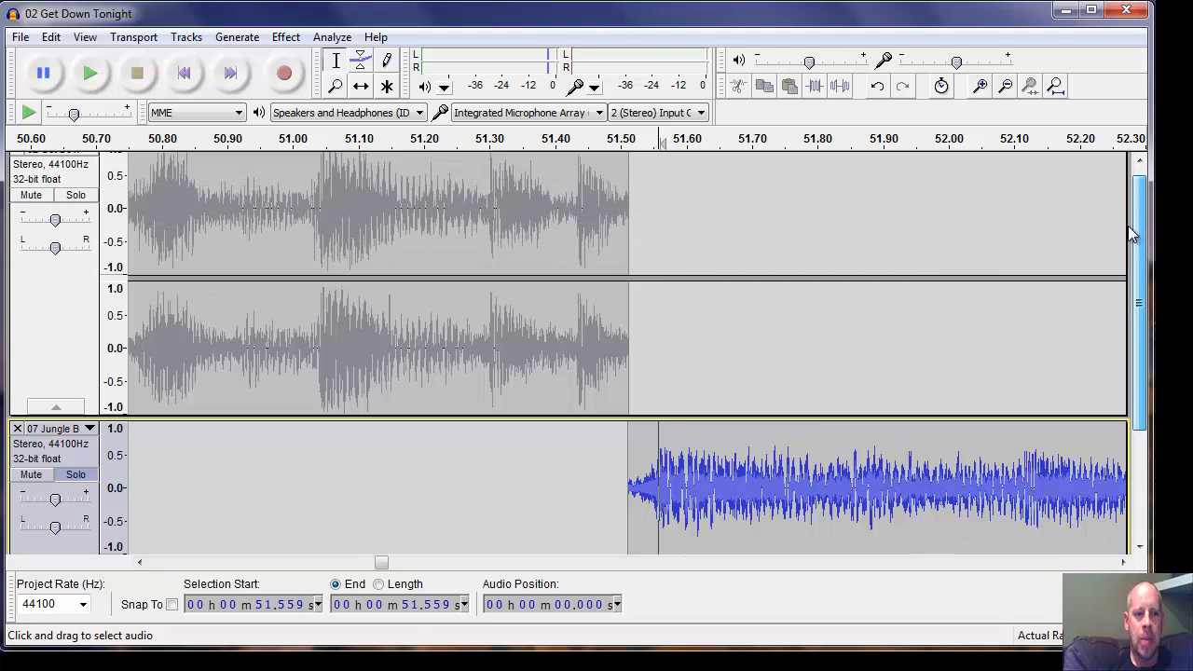
Turn off solo on the Jungle Boogie track and preview the transition between both songs from 50.414 s
click(92, 476)
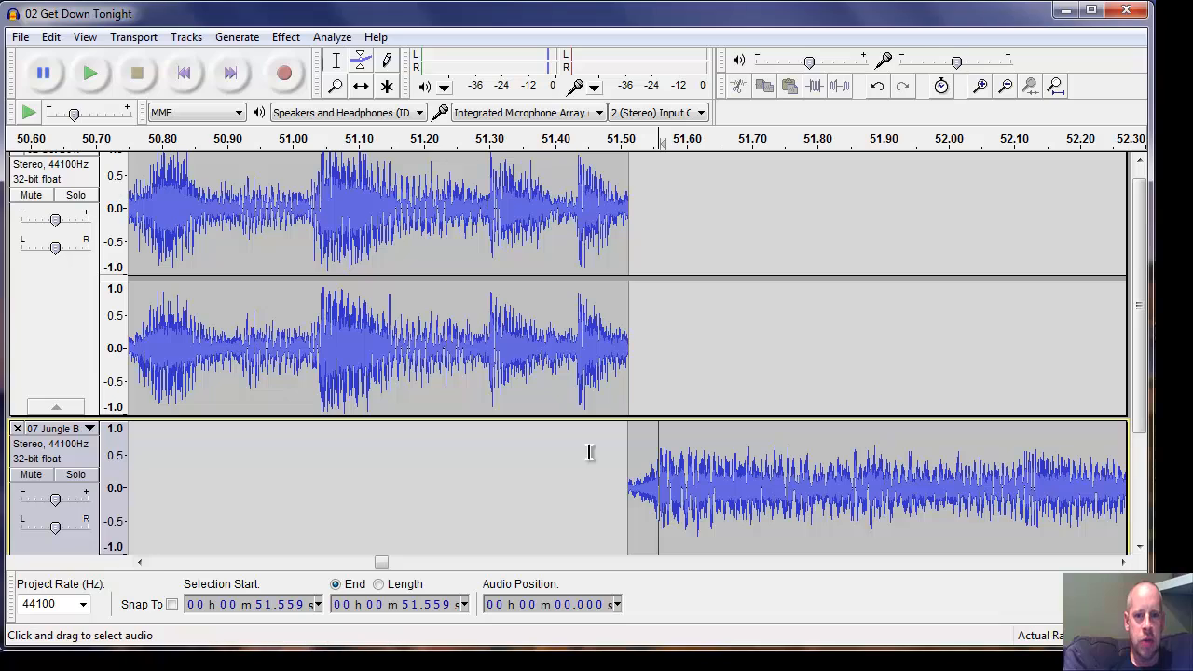
click(140, 572)
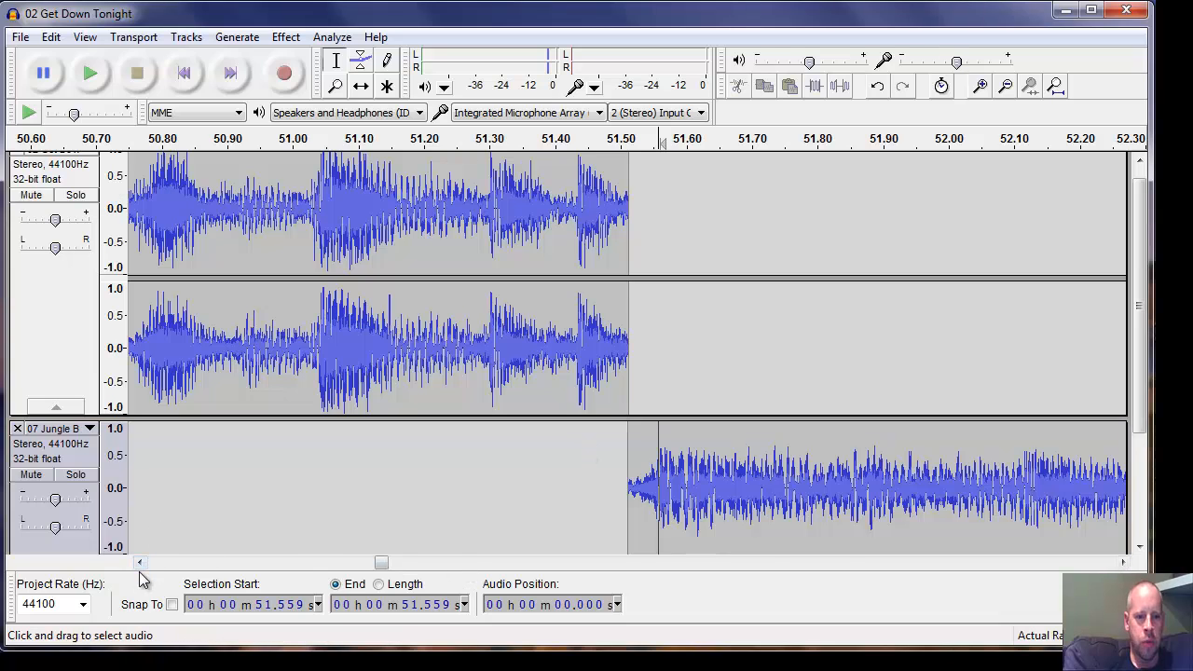
drag(140, 562, 140, 562)
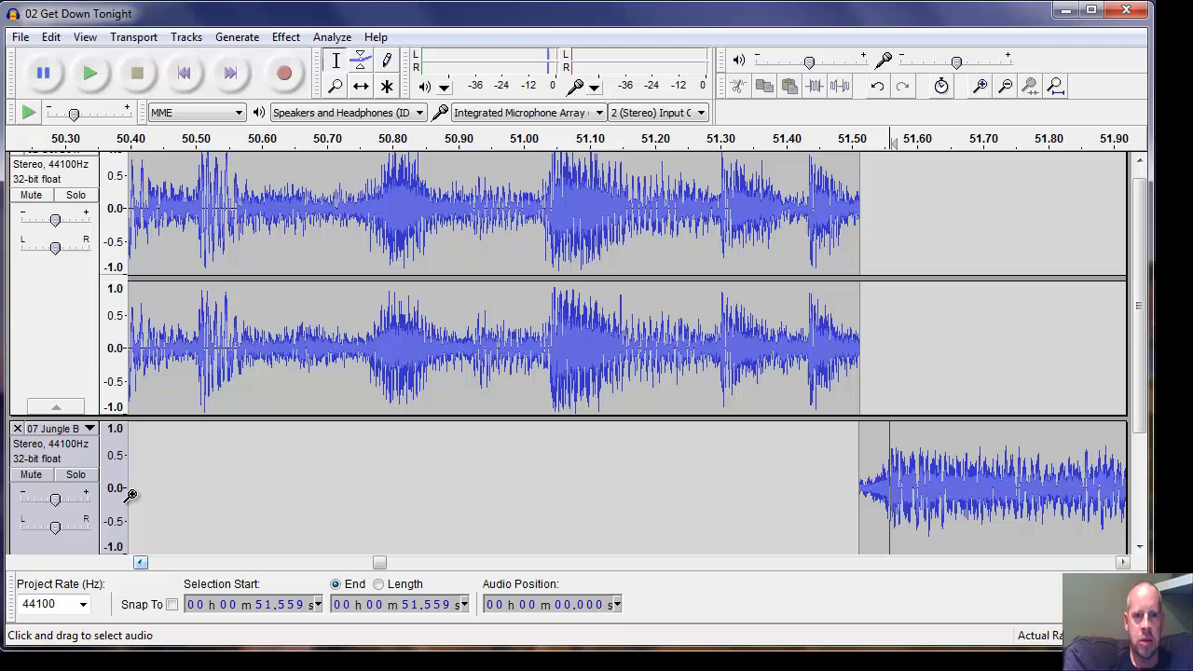
click(138, 163)
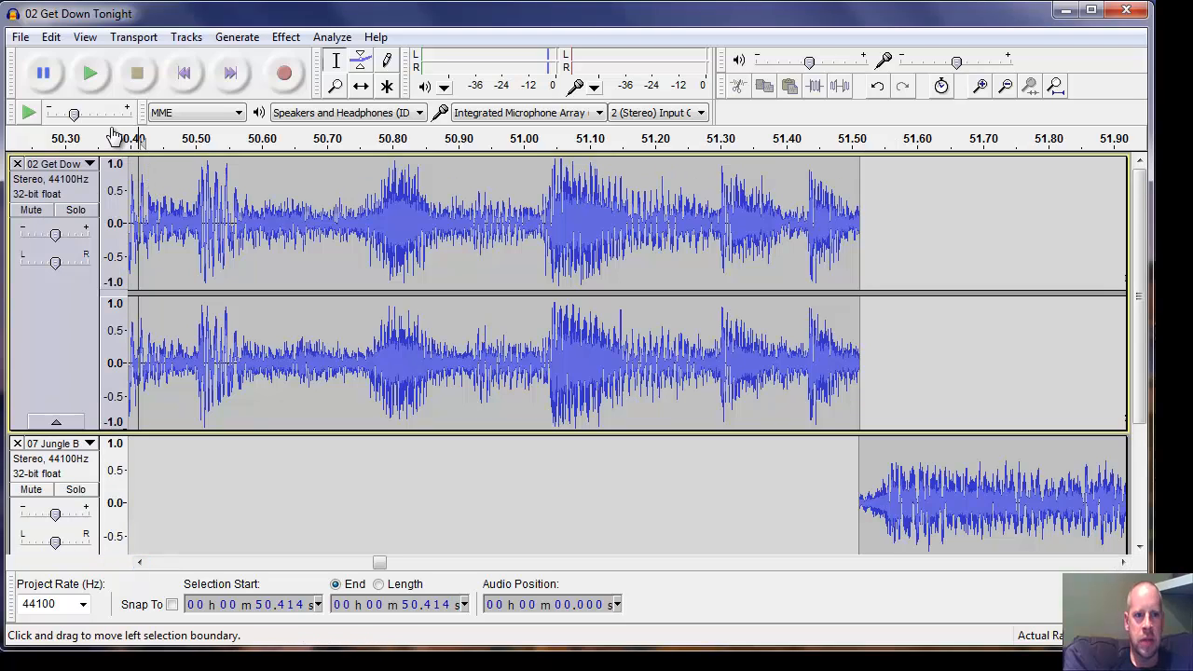
click(95, 65)
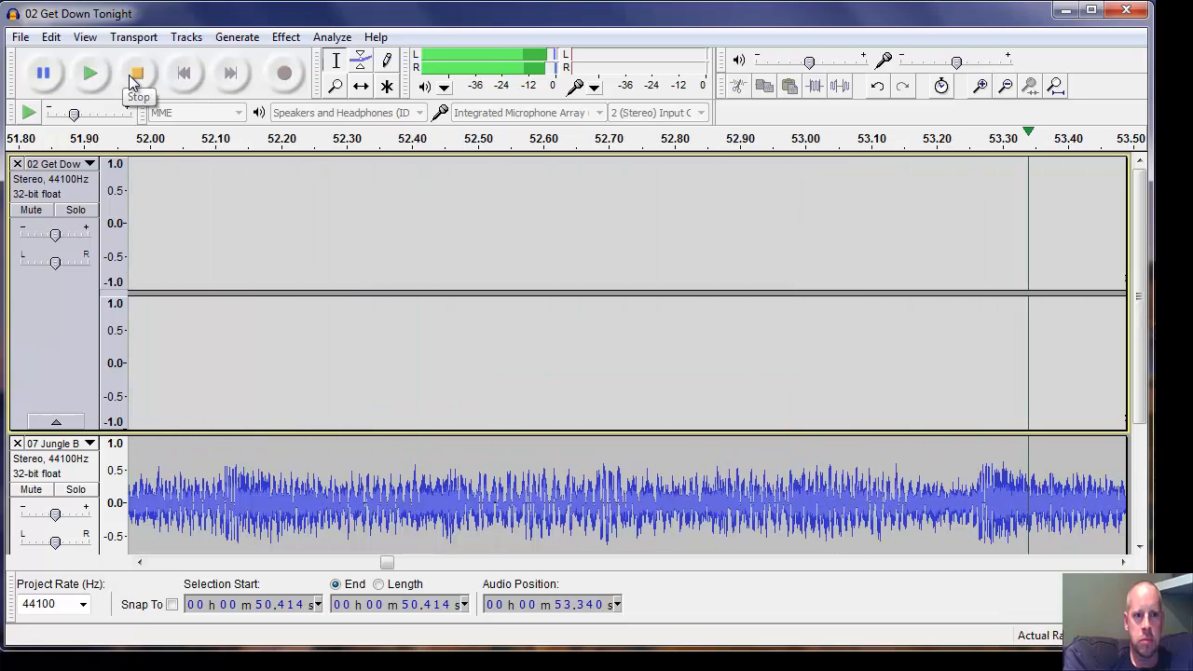
click(131, 74)
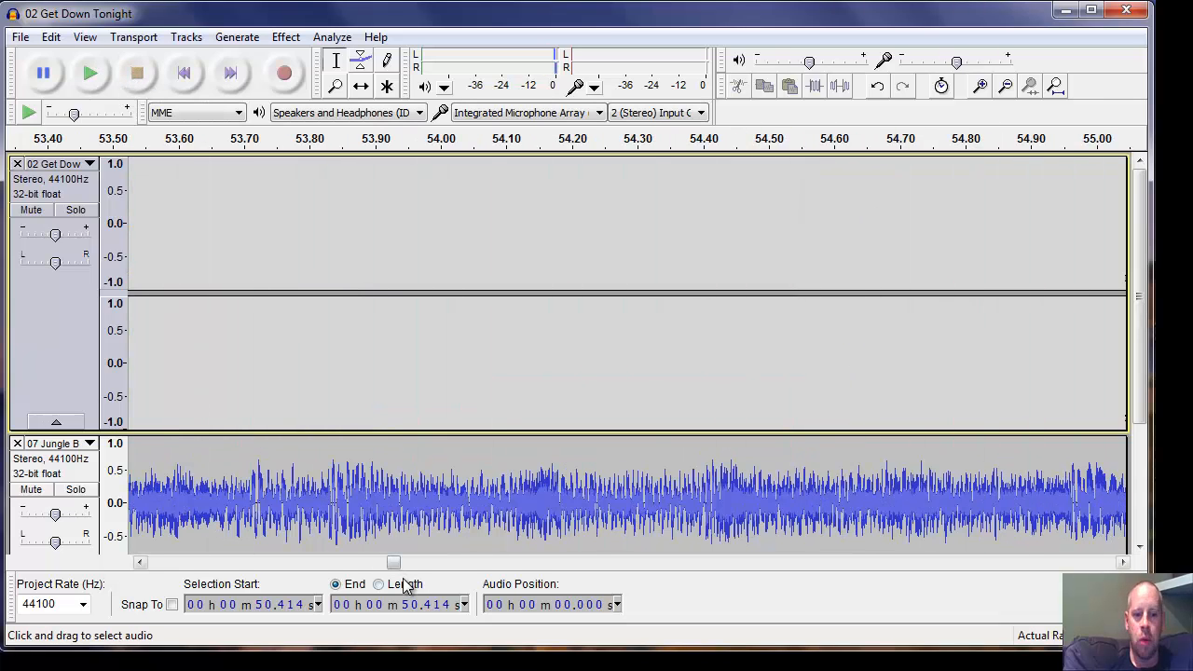
Preview the transition again with a longer lead-in, starting from 48.891 s in Get Down Tonight
drag(393, 564, 376, 572)
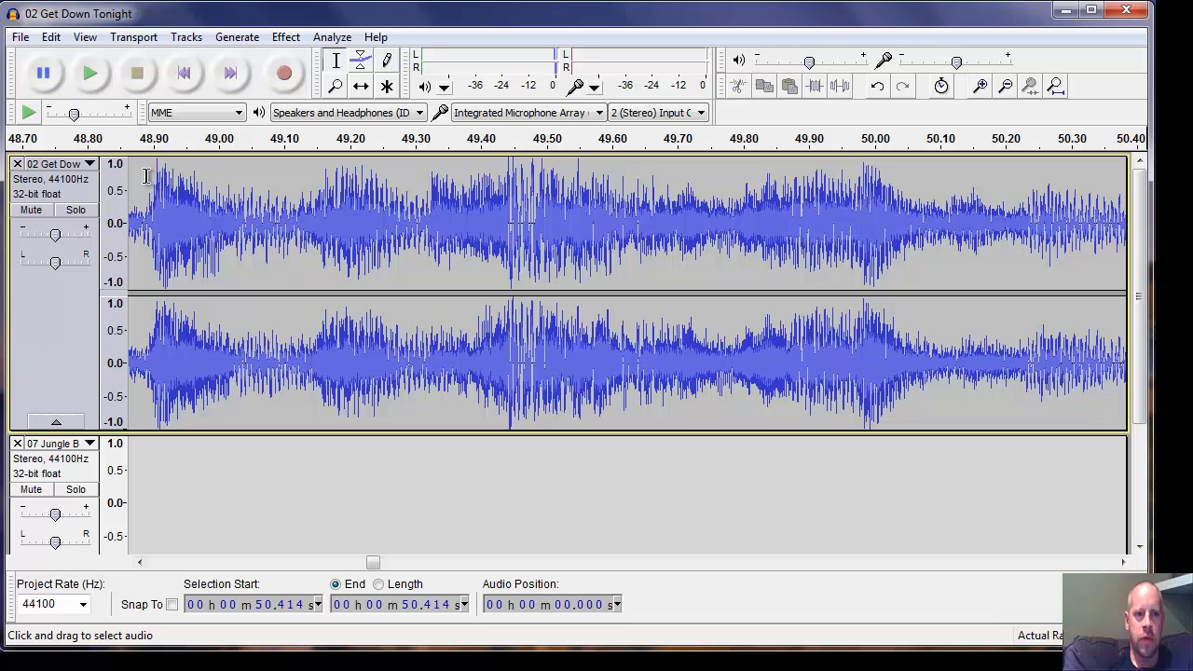
click(146, 175)
click(91, 75)
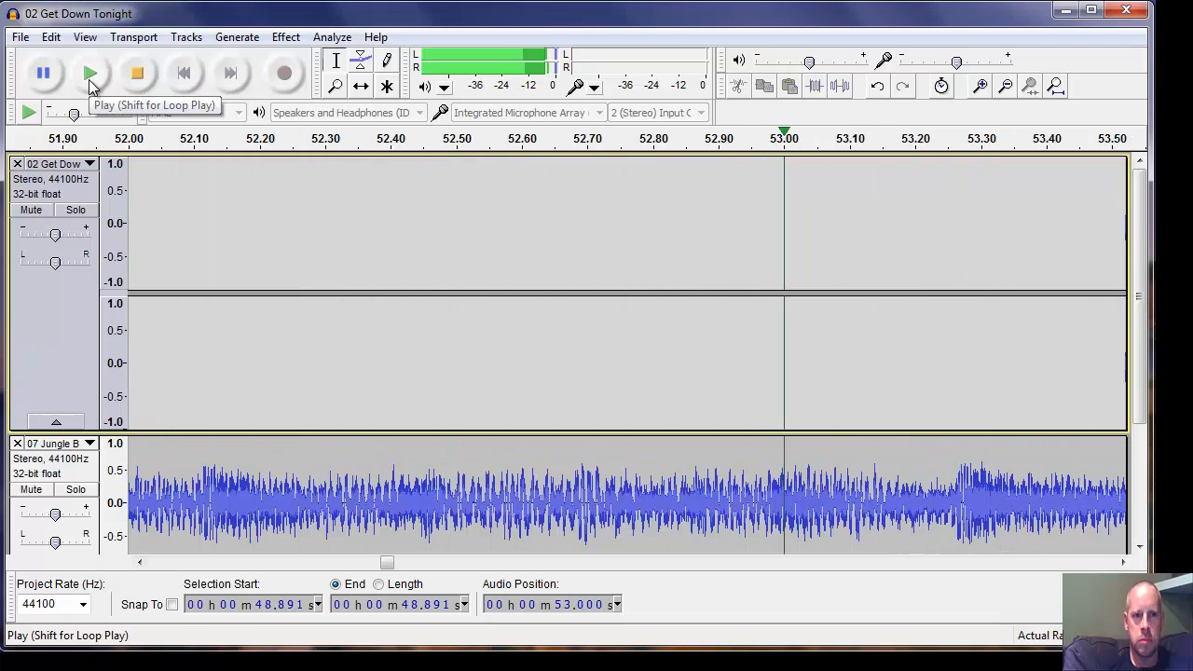
click(130, 85)
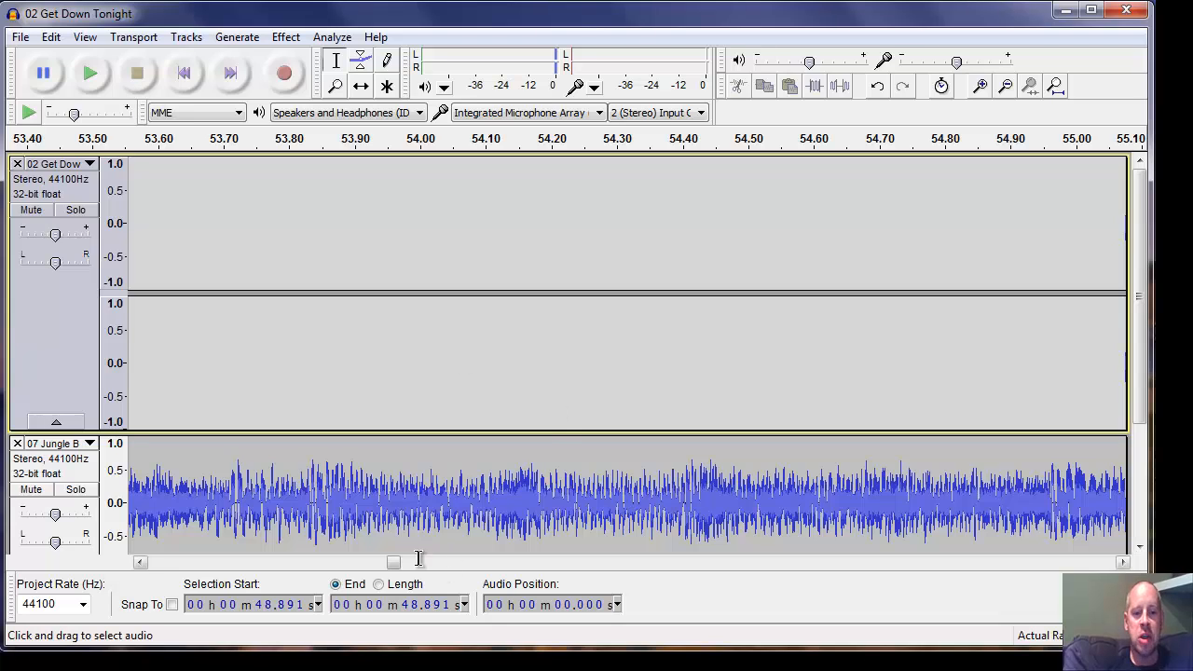
Play the mix from the beginning through the transition into Jungle Boogie, and lower the output volume during playback
click(184, 75)
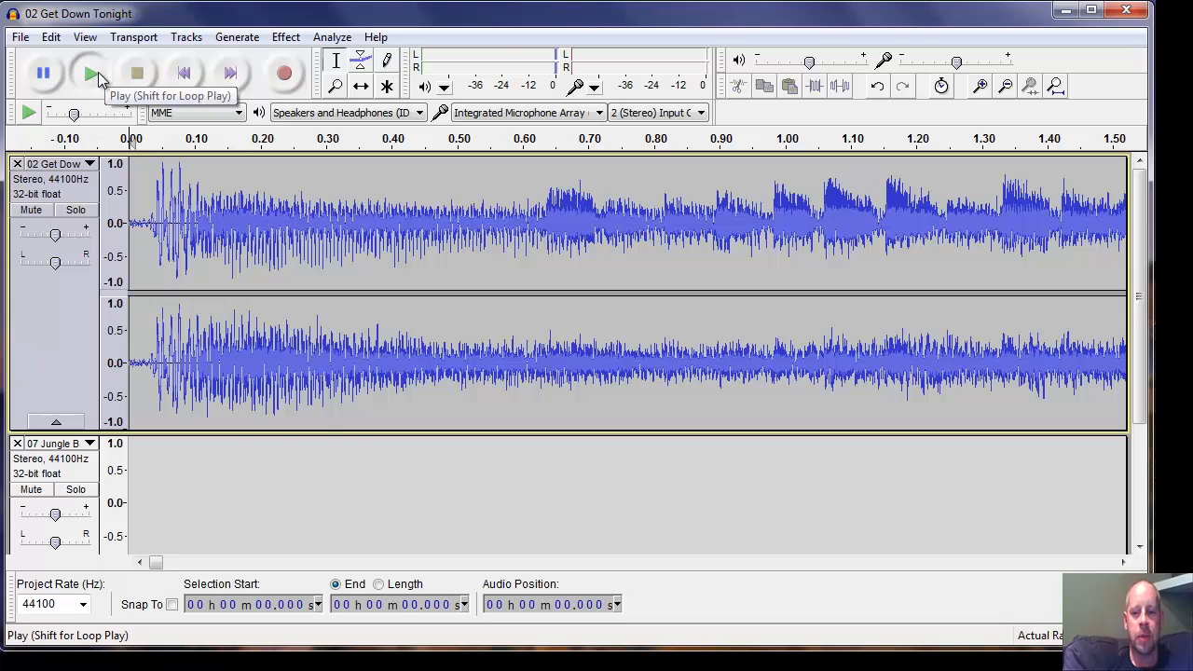
click(90, 73)
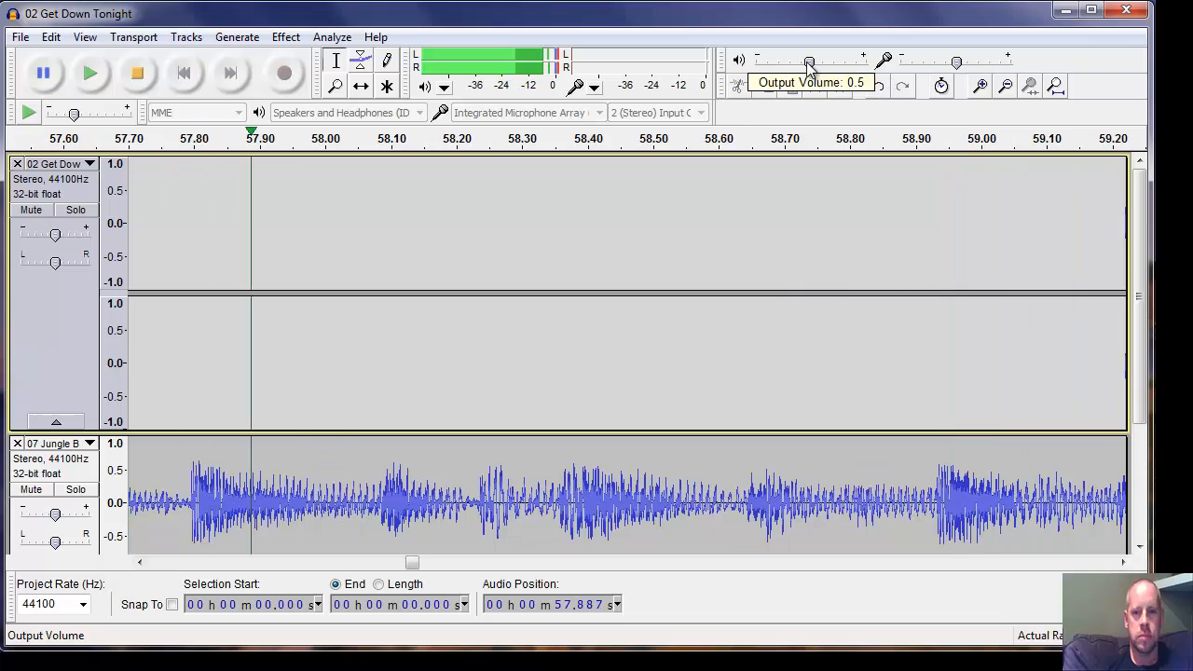
drag(806, 64, 770, 63)
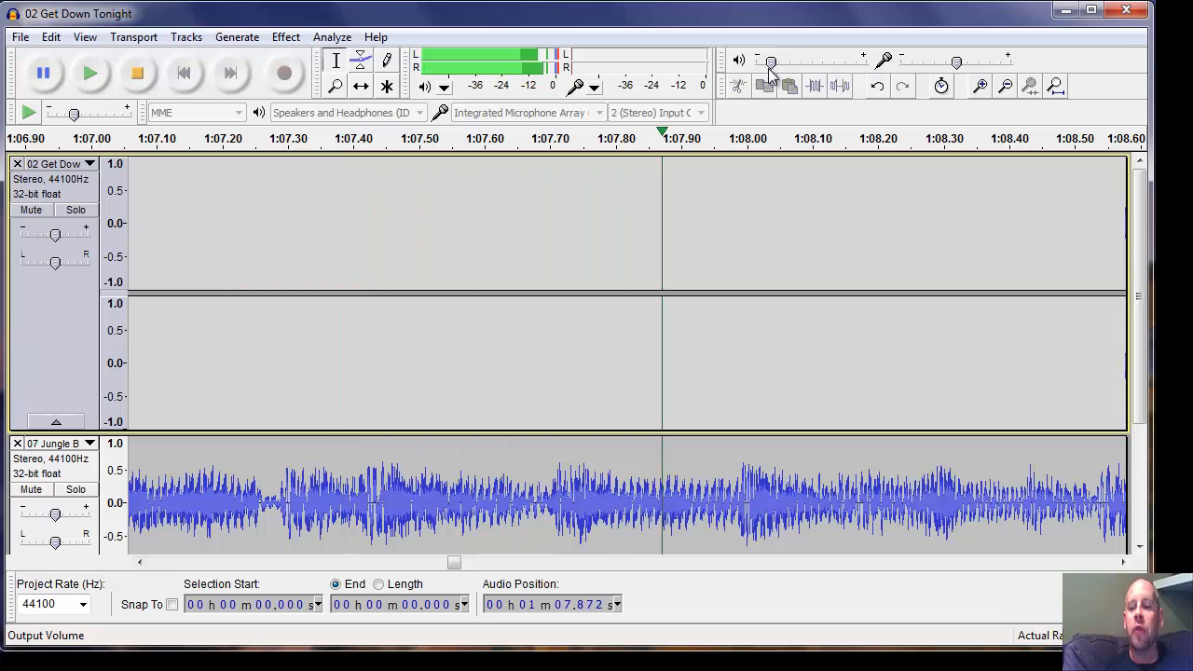